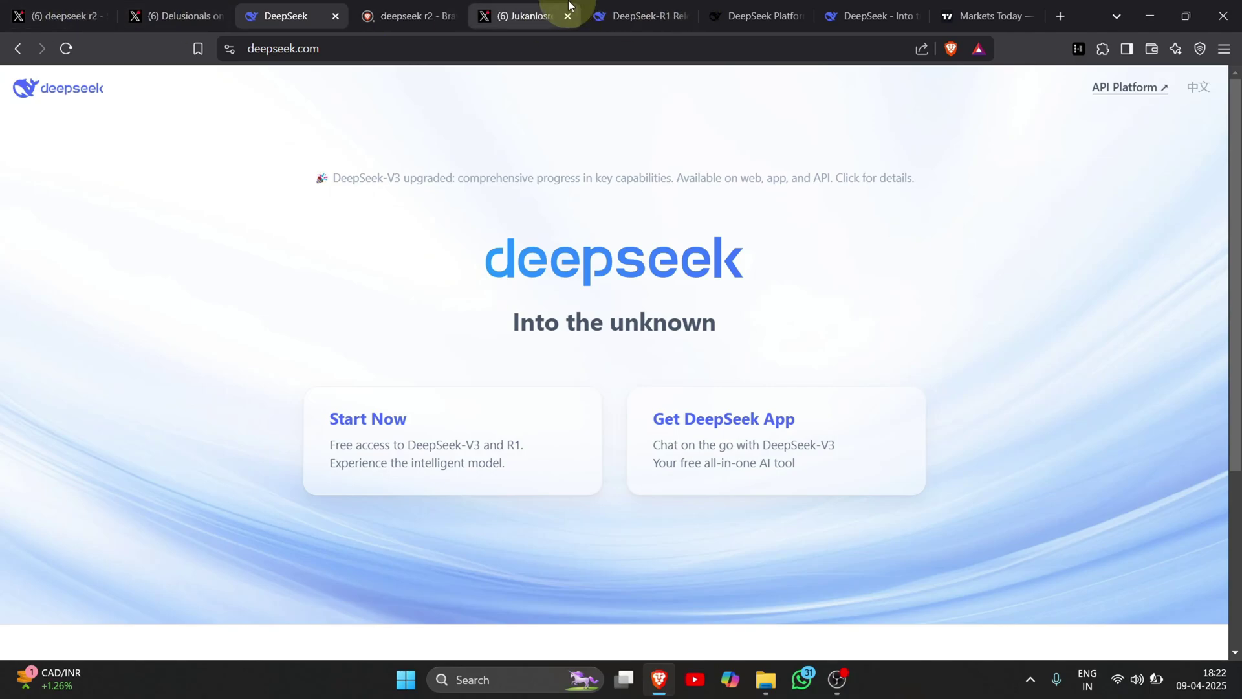
# Step: Open the Jukanlosreve post and highlight its claim that the March 17 R2 date is false
pyautogui.click(524, 16)
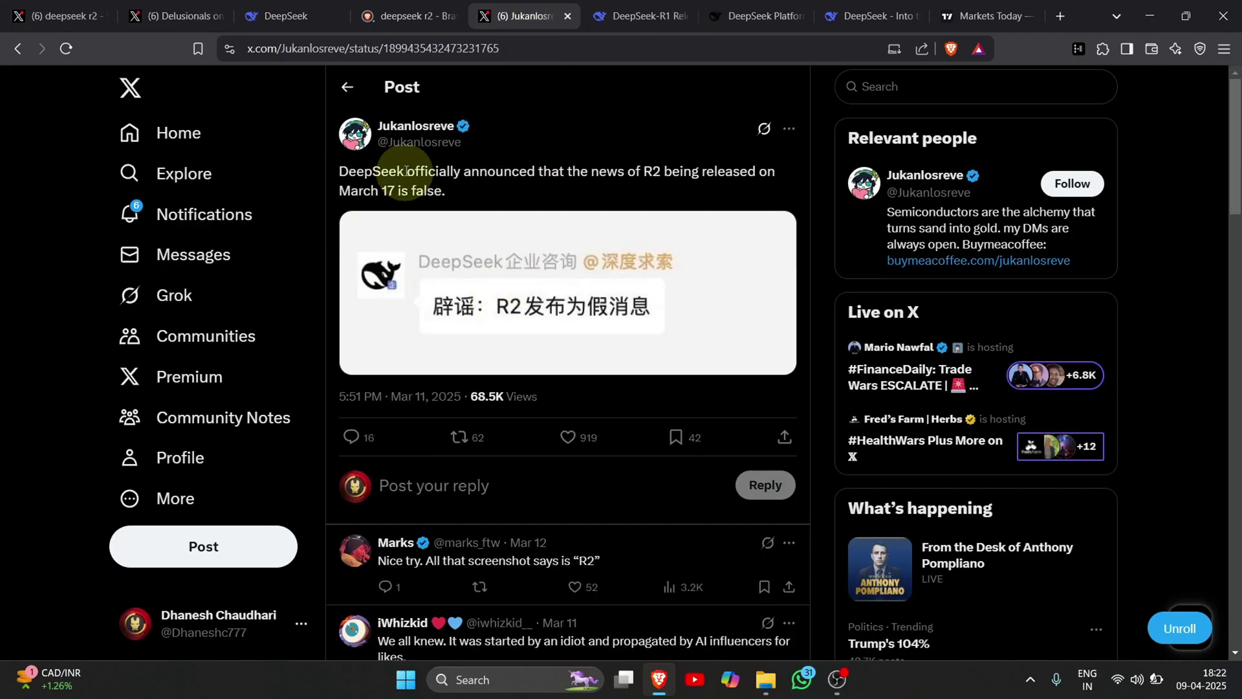
pyautogui.moveTo(339, 192); pyautogui.dragTo(452, 184)
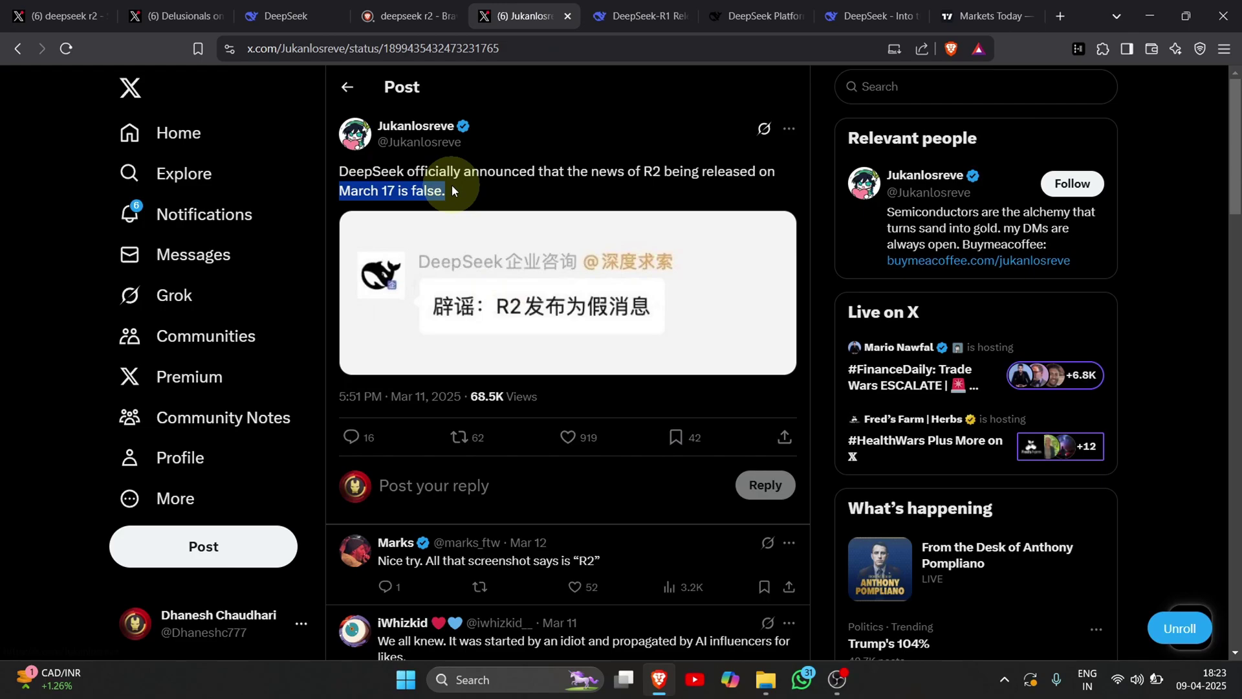
pyautogui.click(674, 163)
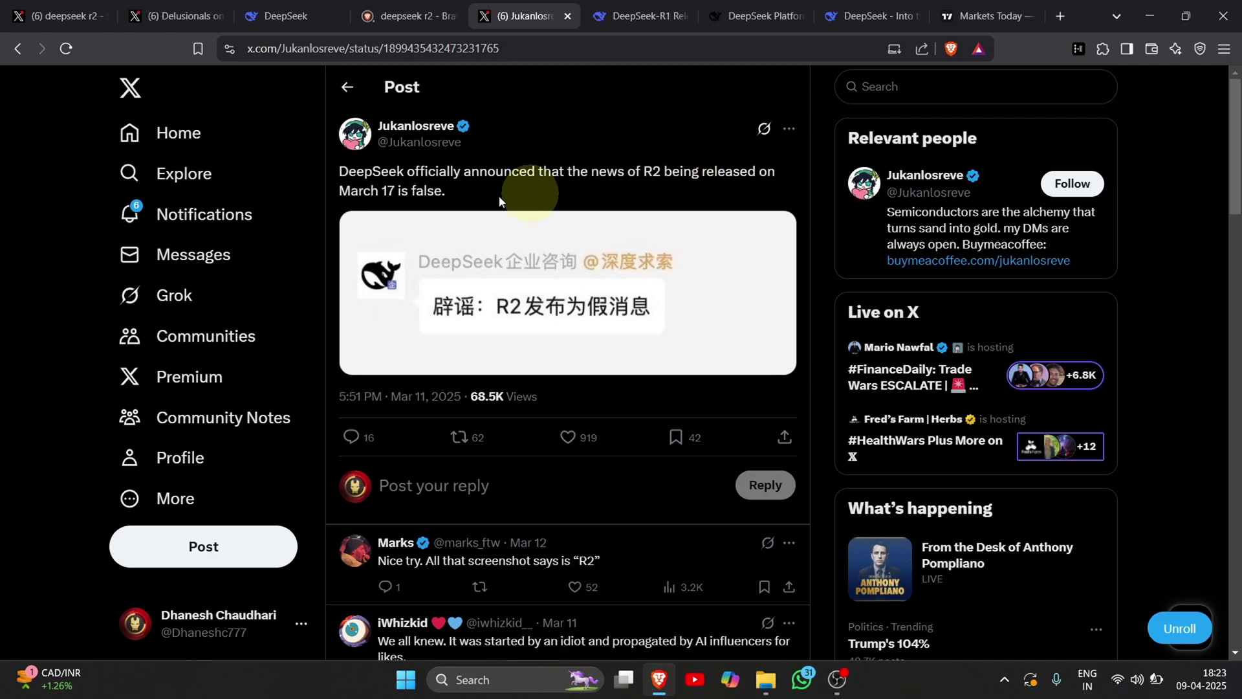
# Step: Open the Chubby post on R2 arriving in the 'next two weeks', highlight that phrase, and return to DeepSeek
pyautogui.click(86, 19)
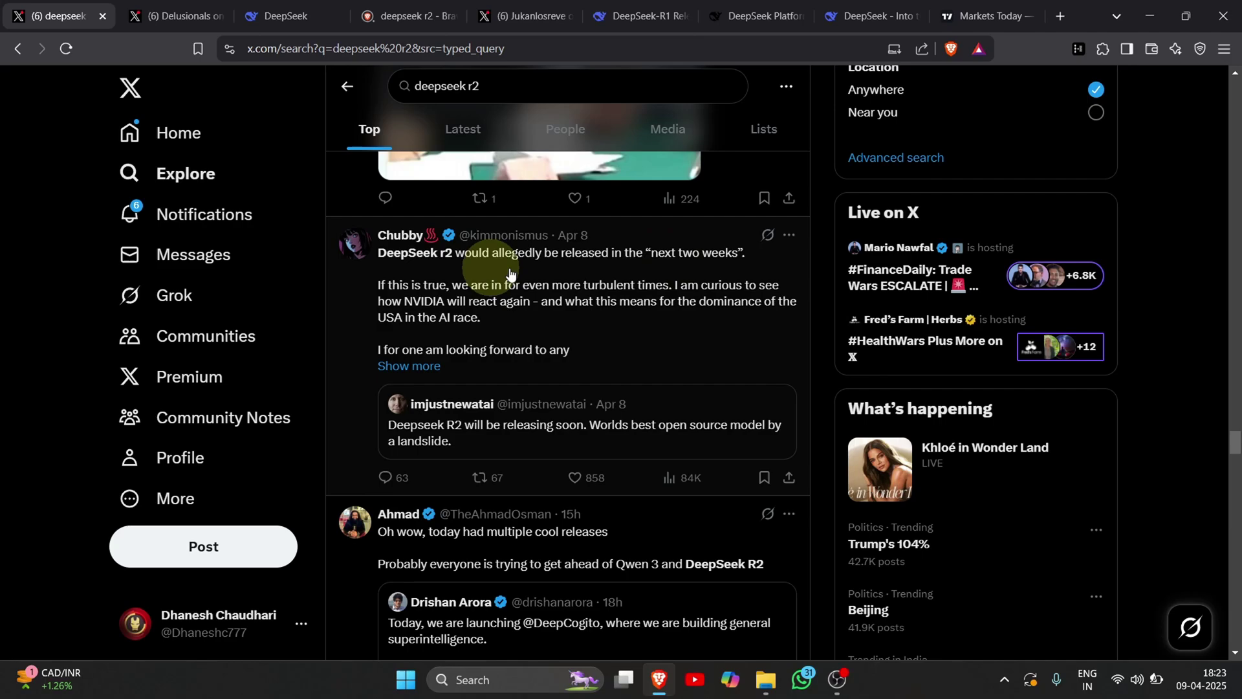
pyautogui.click(651, 255)
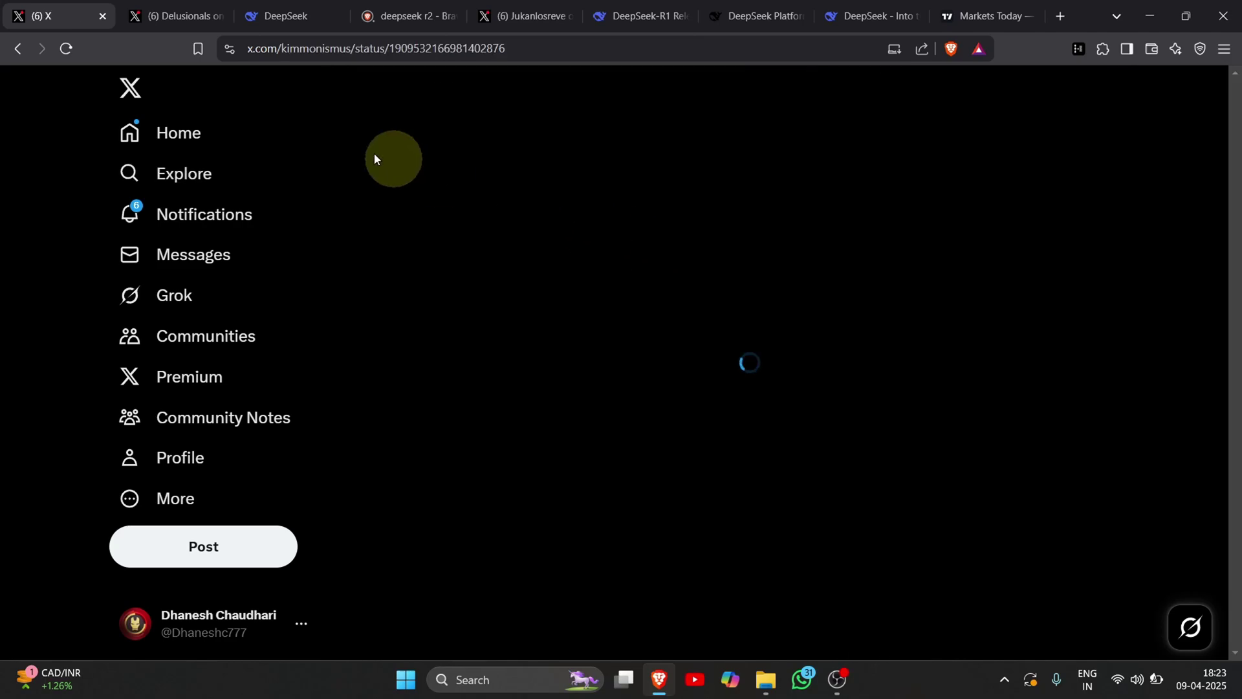
pyautogui.moveTo(648, 164); pyautogui.dragTo(752, 164)
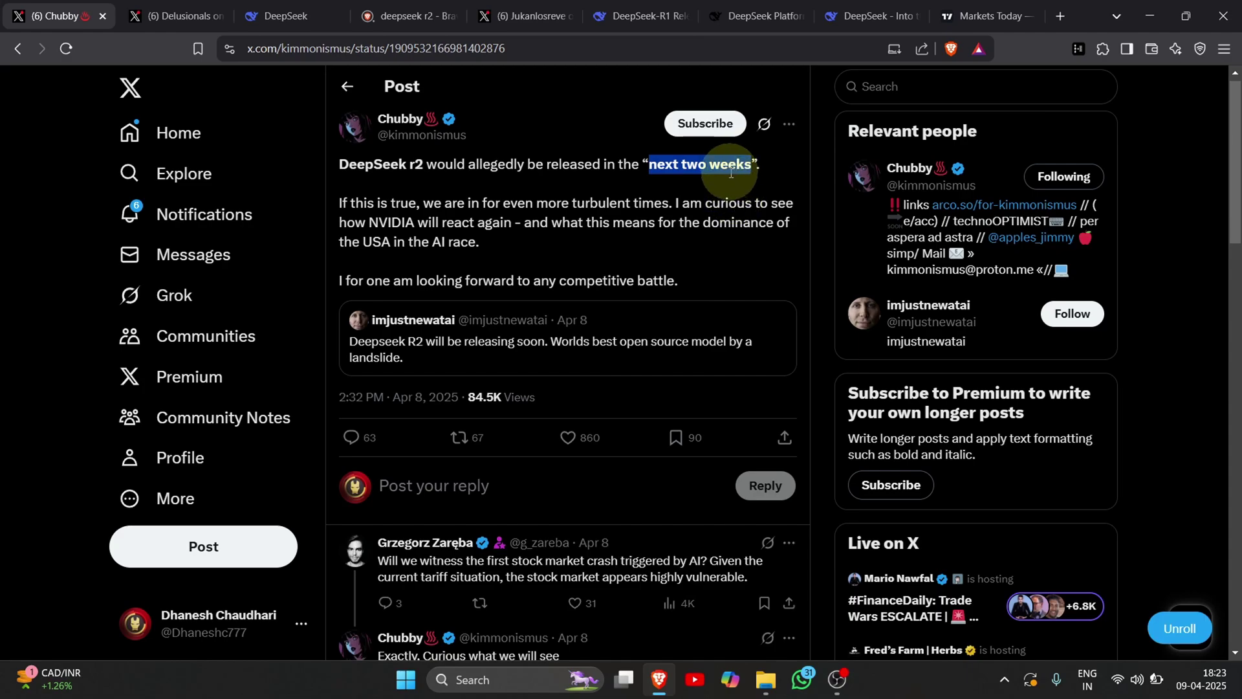
pyautogui.click(732, 162)
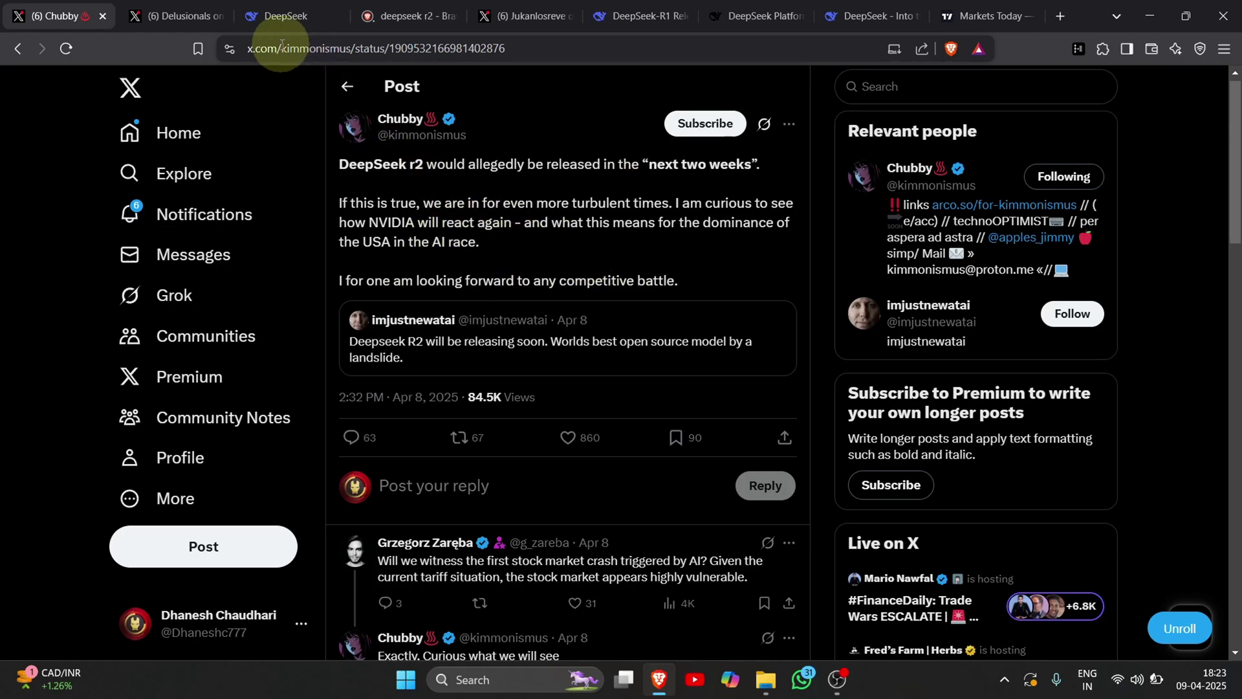
pyautogui.click(191, 13)
# Step: Bring up the DeepSeek chat 'DeepSeek R2: AI Cost Efficiency and Performance'
pyautogui.click(285, 16)
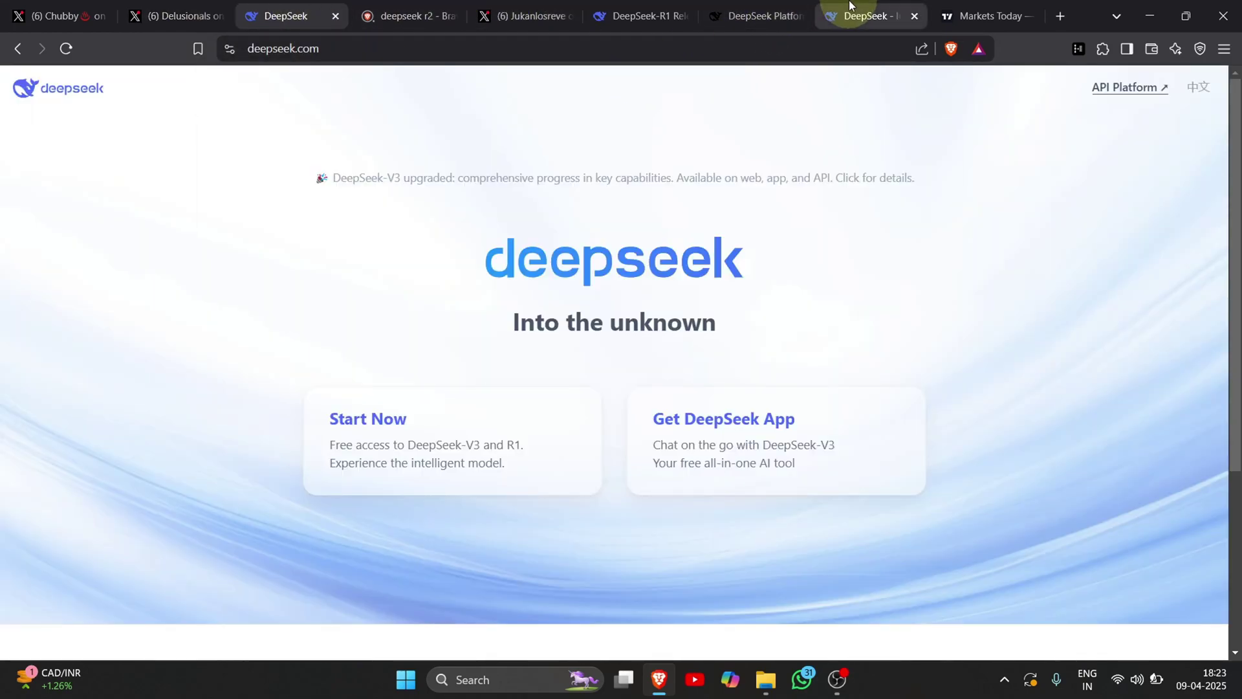
pyautogui.click(865, 16)
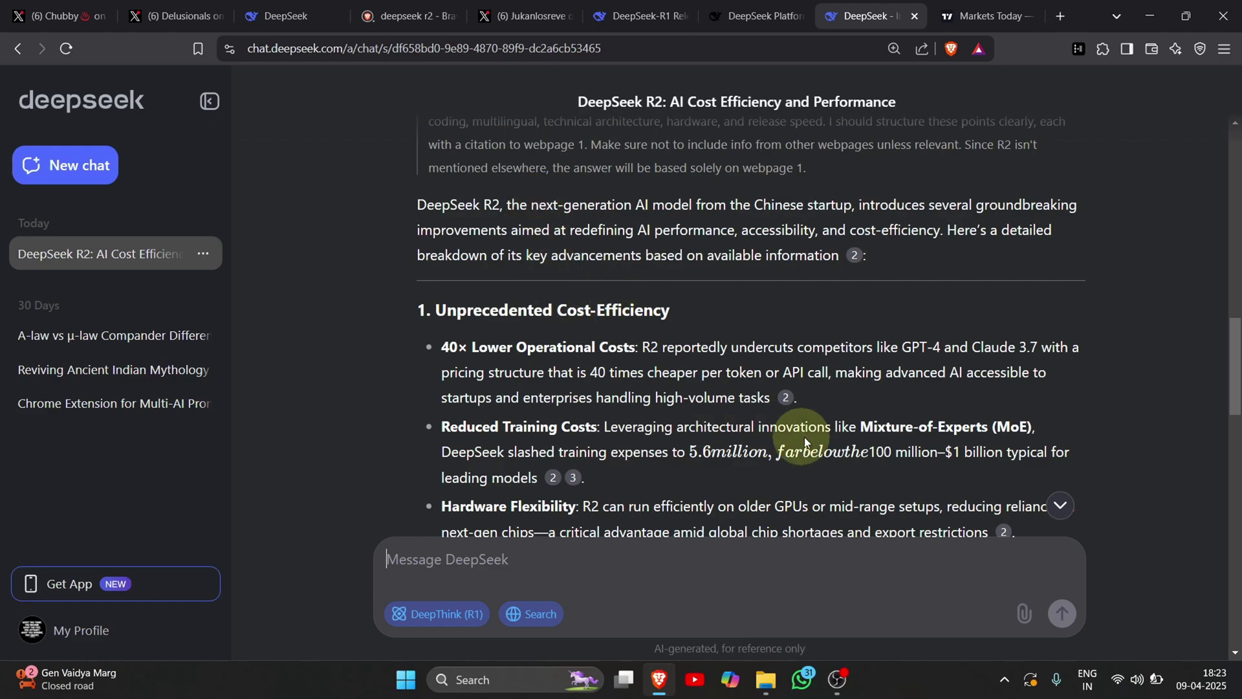
pyautogui.scroll(-1, 536, 368)
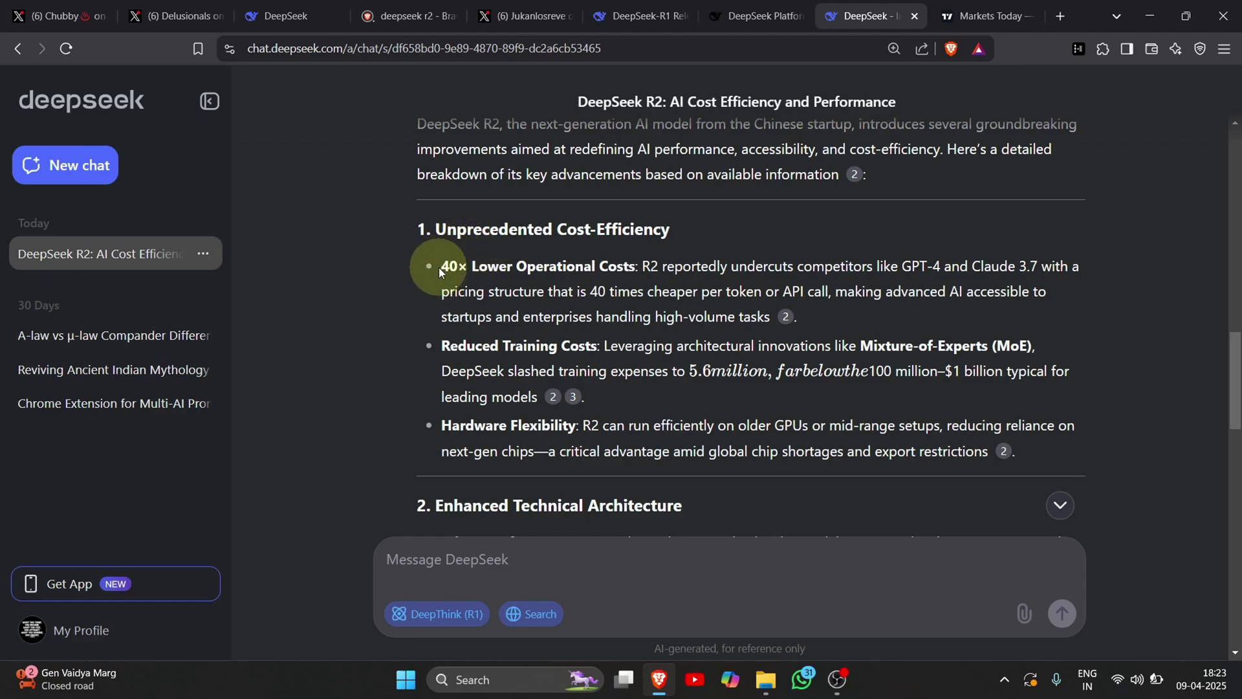
pyautogui.moveTo(438, 267); pyautogui.dragTo(639, 266)
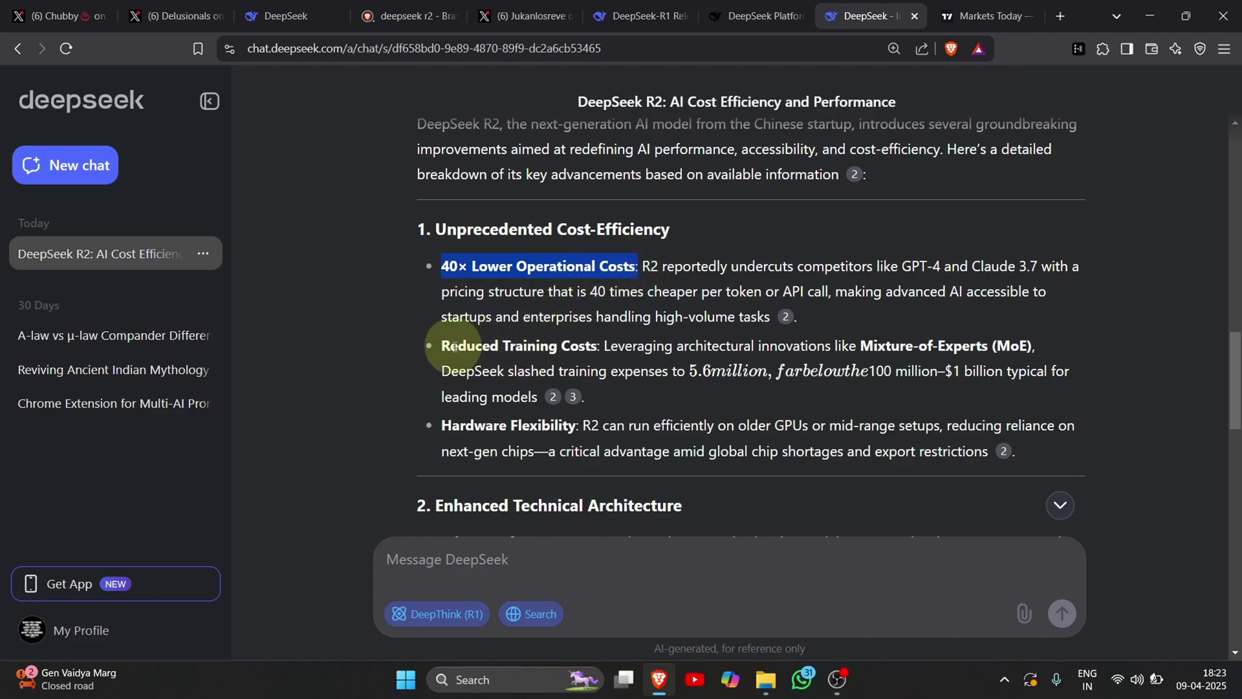
pyautogui.moveTo(442, 346); pyautogui.dragTo(598, 347)
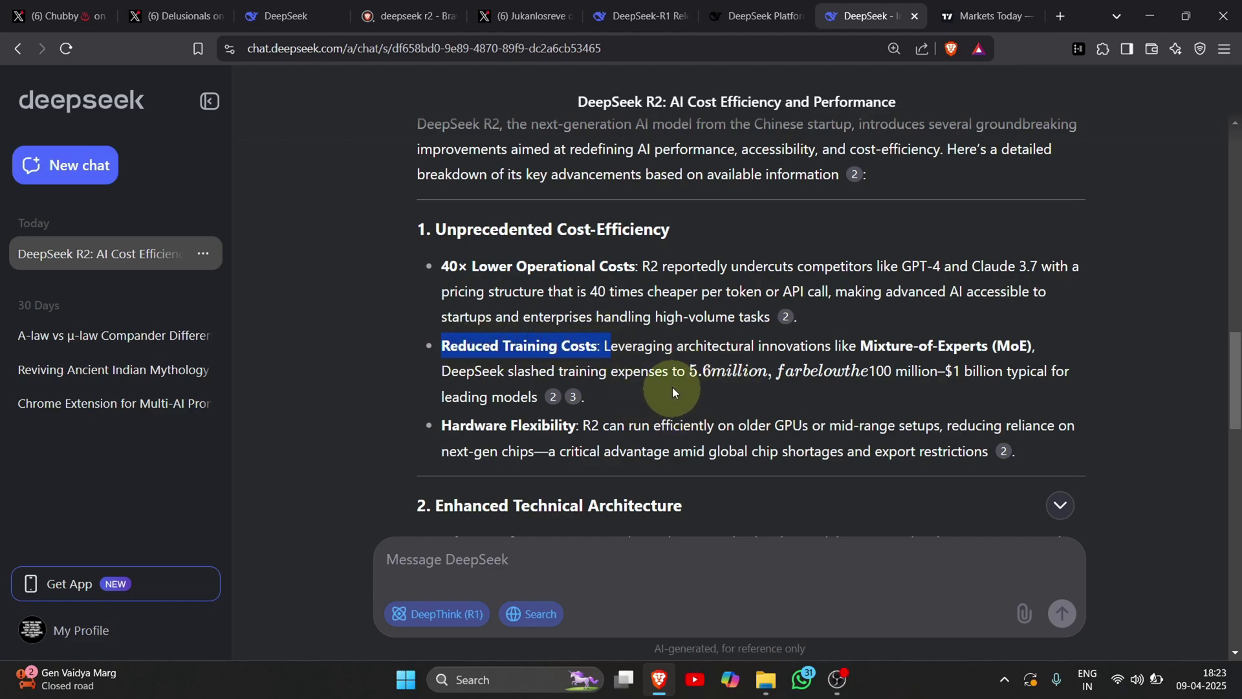
pyautogui.scroll(-1, 673, 387)
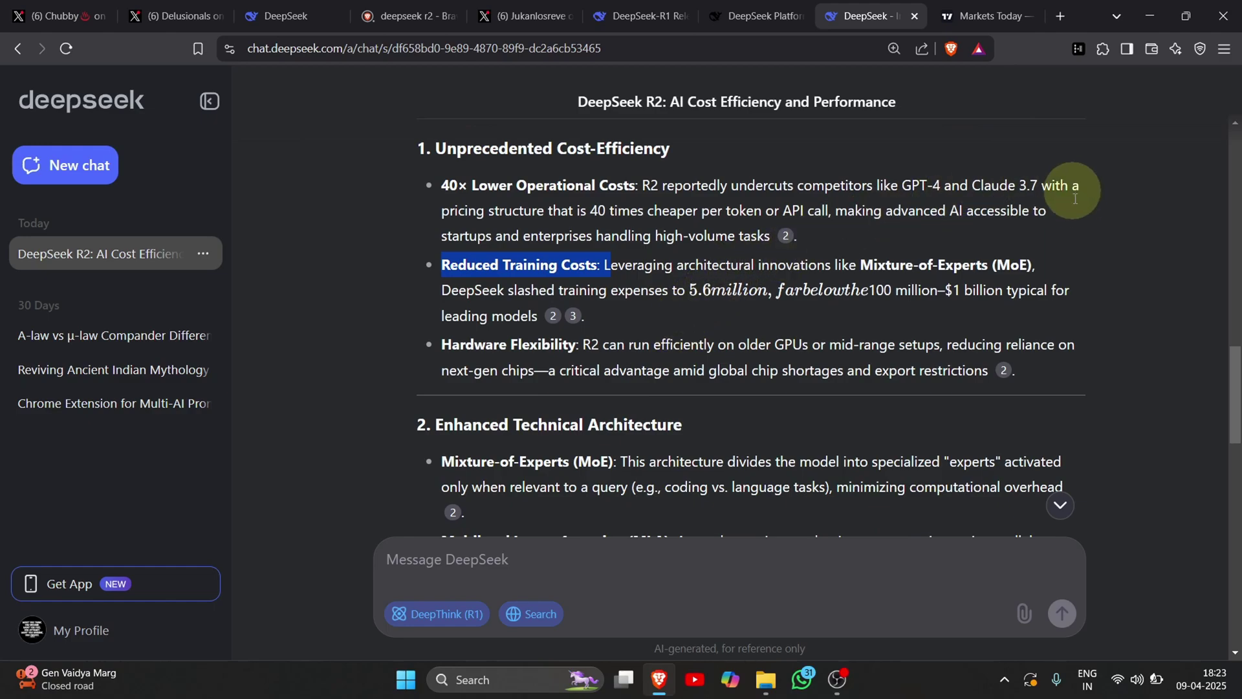
pyautogui.click(1100, 220)
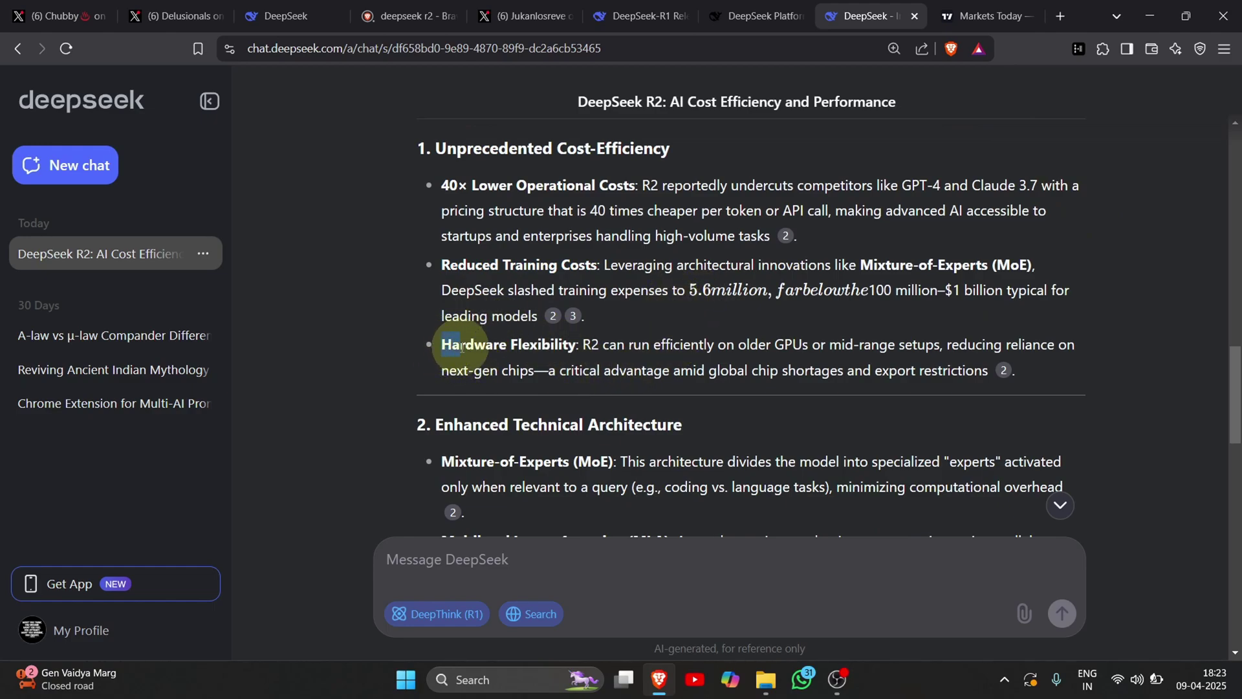
pyautogui.moveTo(442, 344); pyautogui.dragTo(580, 374)
pyautogui.click(580, 374)
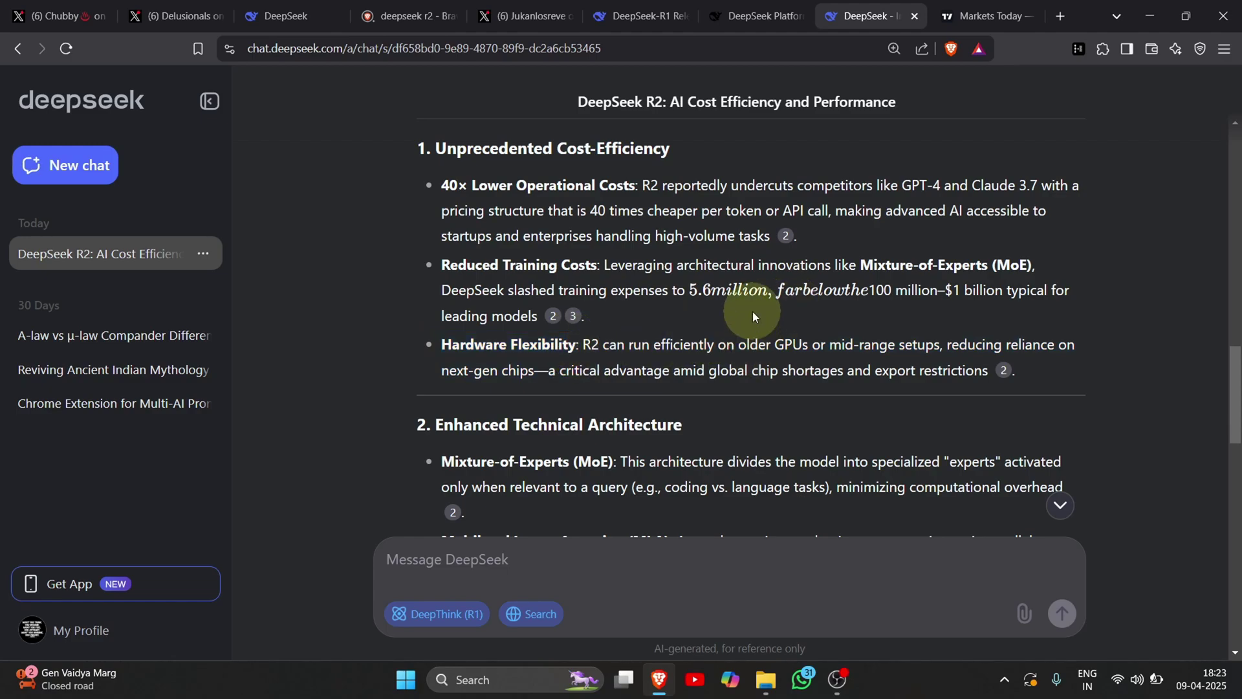
pyautogui.scroll(-1, 806, 379)
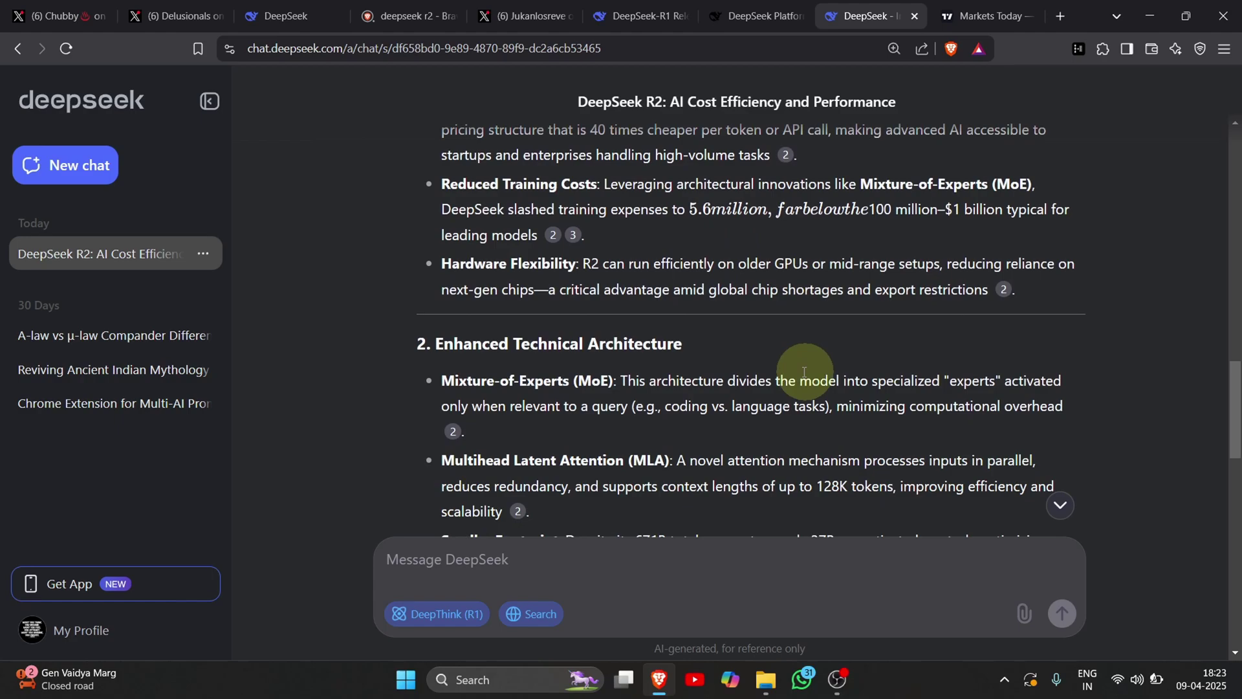
pyautogui.scroll(-1, 392, 338)
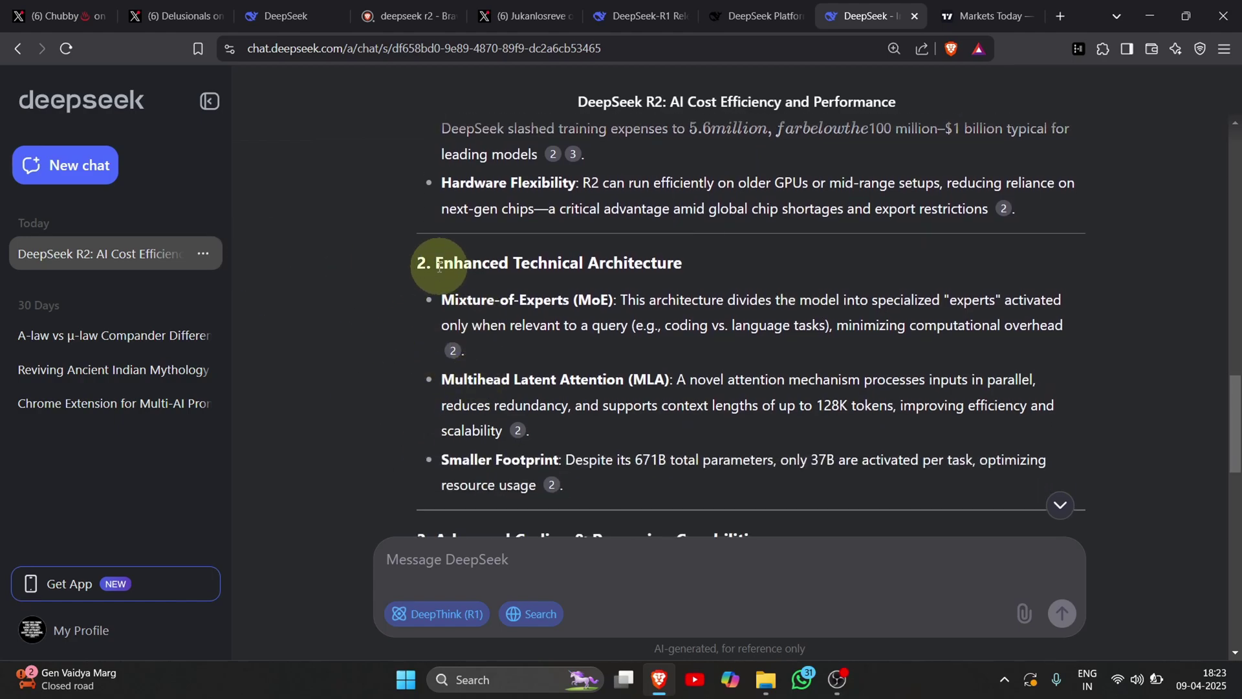
pyautogui.moveTo(434, 262); pyautogui.dragTo(702, 261)
pyautogui.click(647, 277)
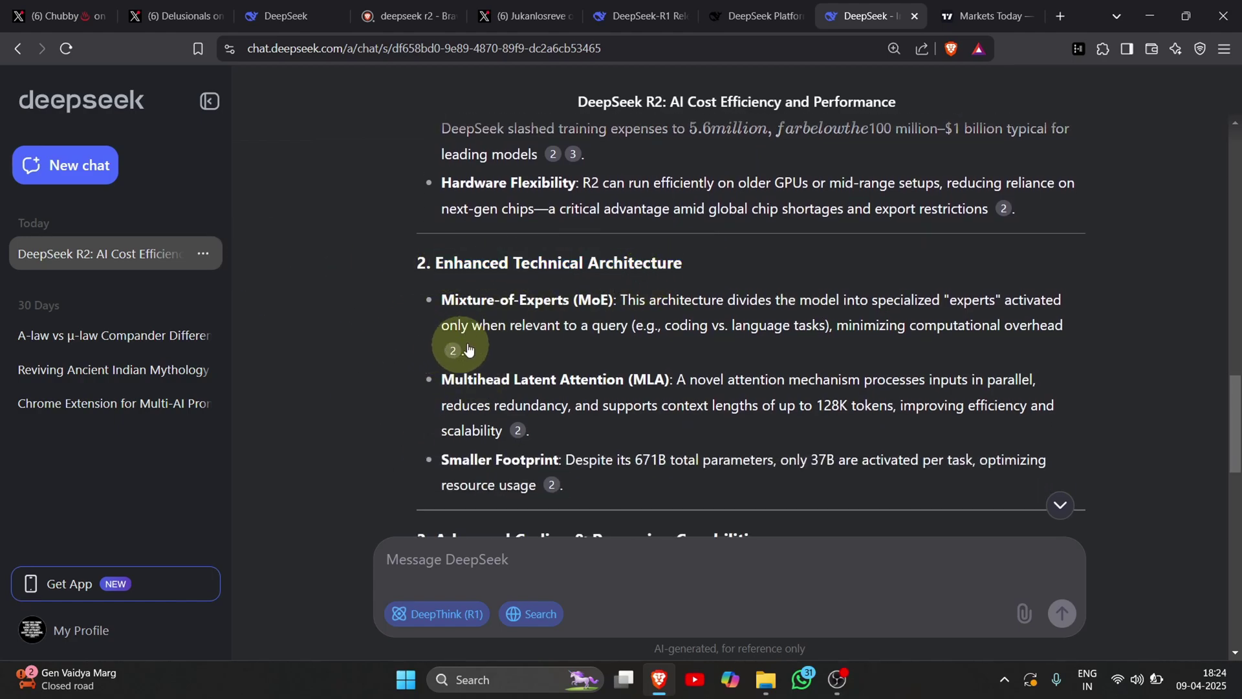
pyautogui.scroll(-1, 491, 336)
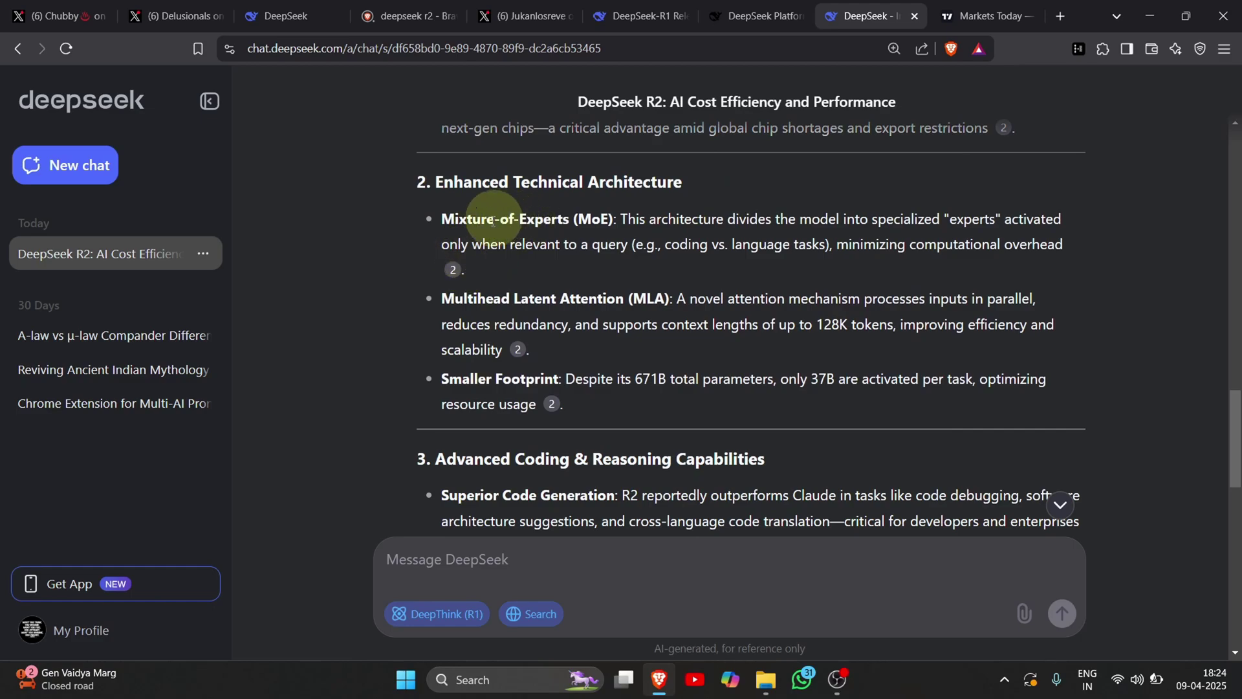
pyautogui.moveTo(443, 220); pyautogui.dragTo(602, 222)
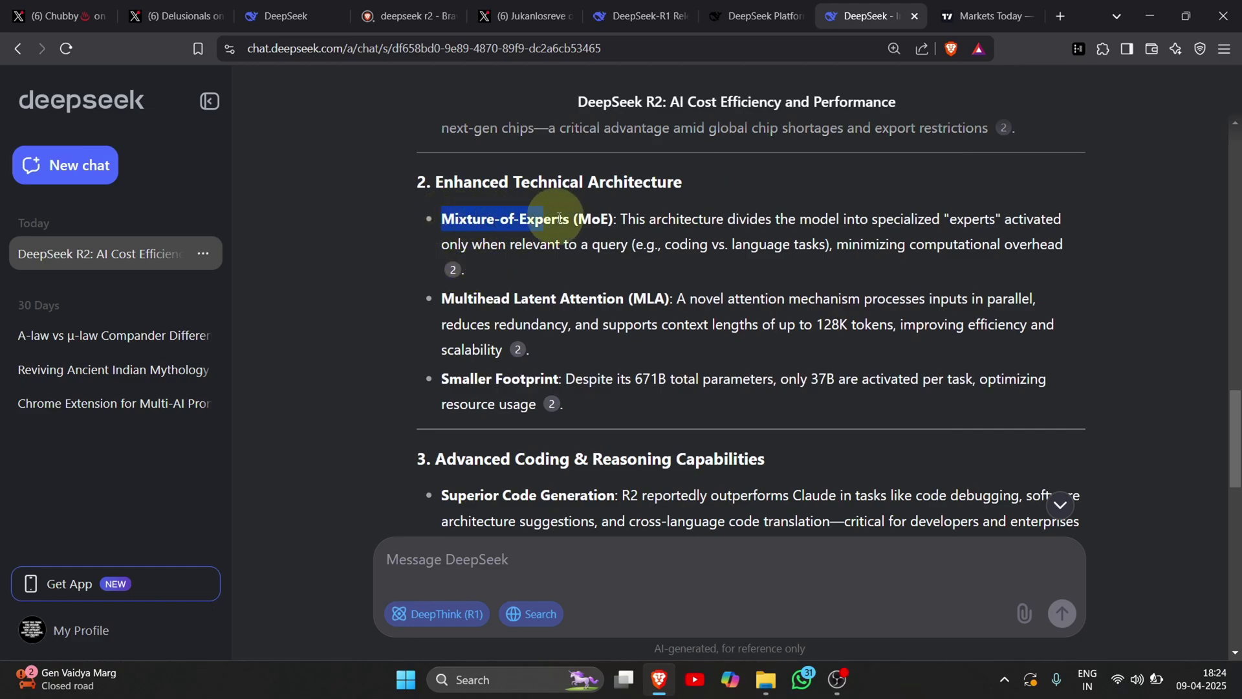
pyautogui.click(602, 221)
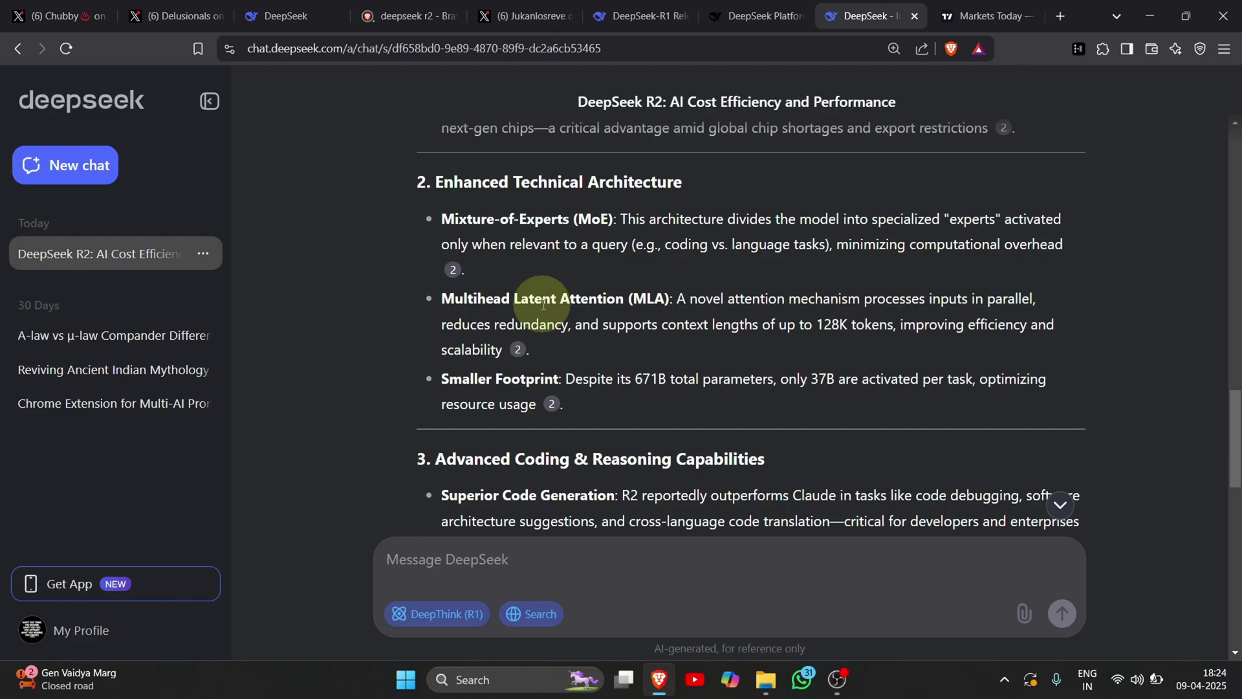
pyautogui.scroll(-1, 543, 291)
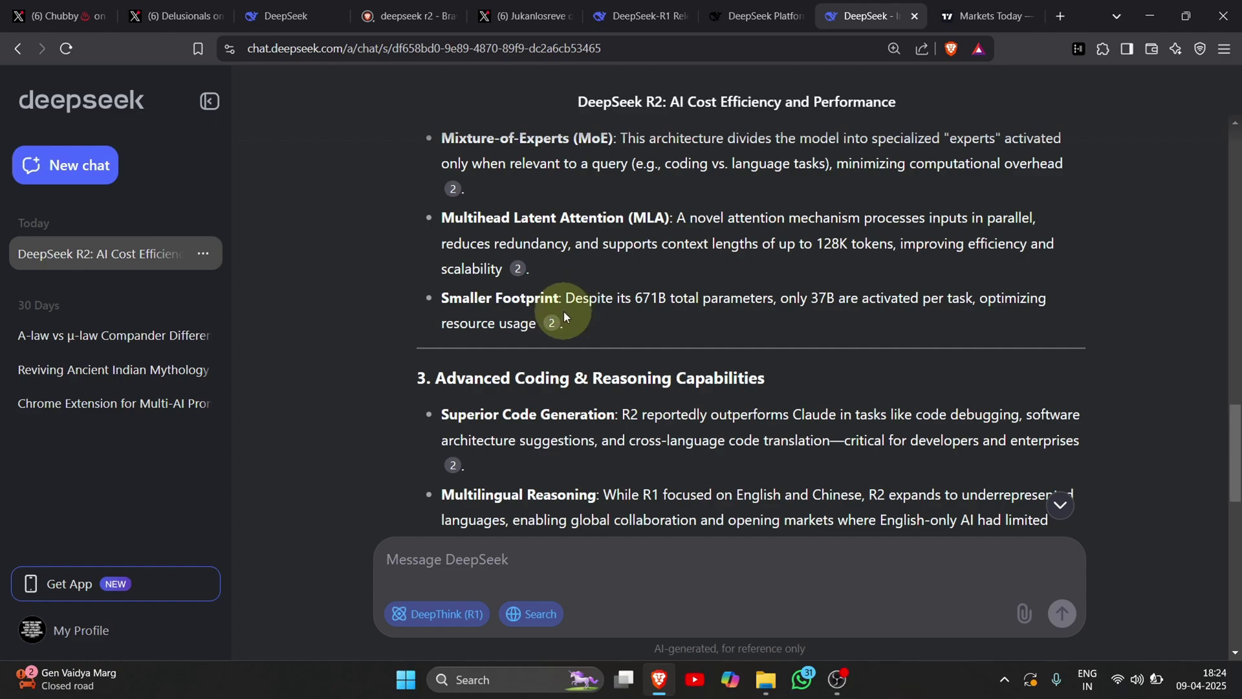
pyautogui.scroll(-1, 564, 312)
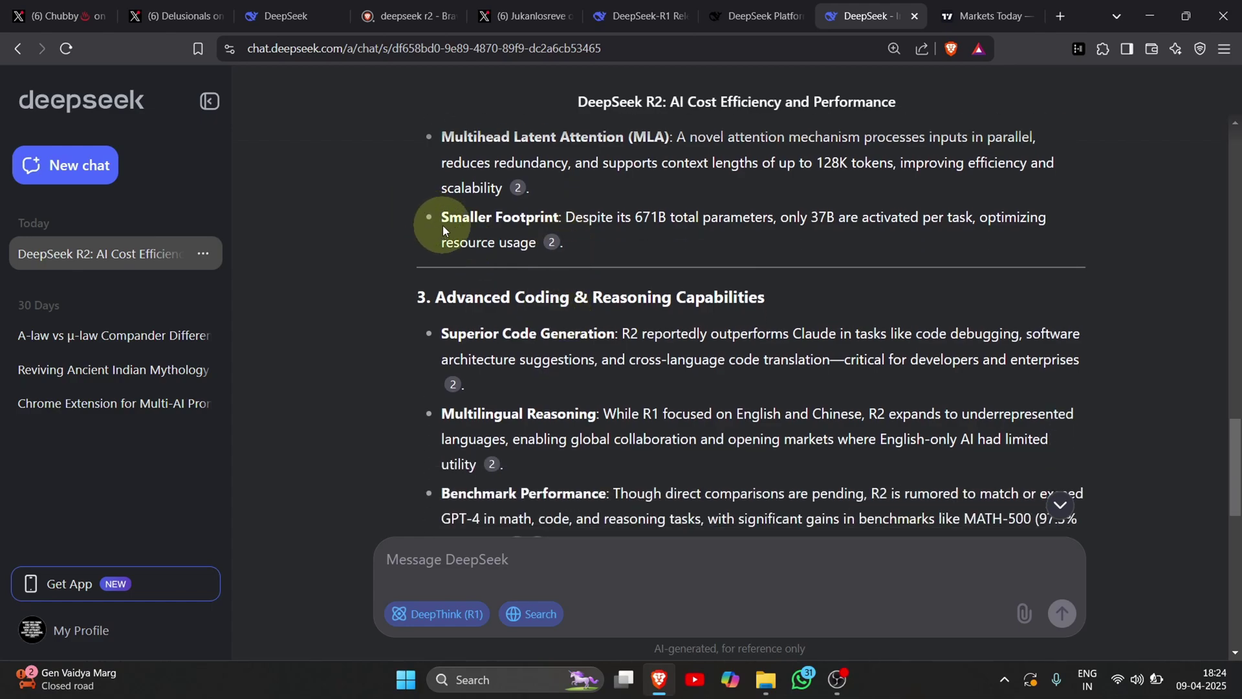
pyautogui.moveTo(442, 219); pyautogui.dragTo(561, 218)
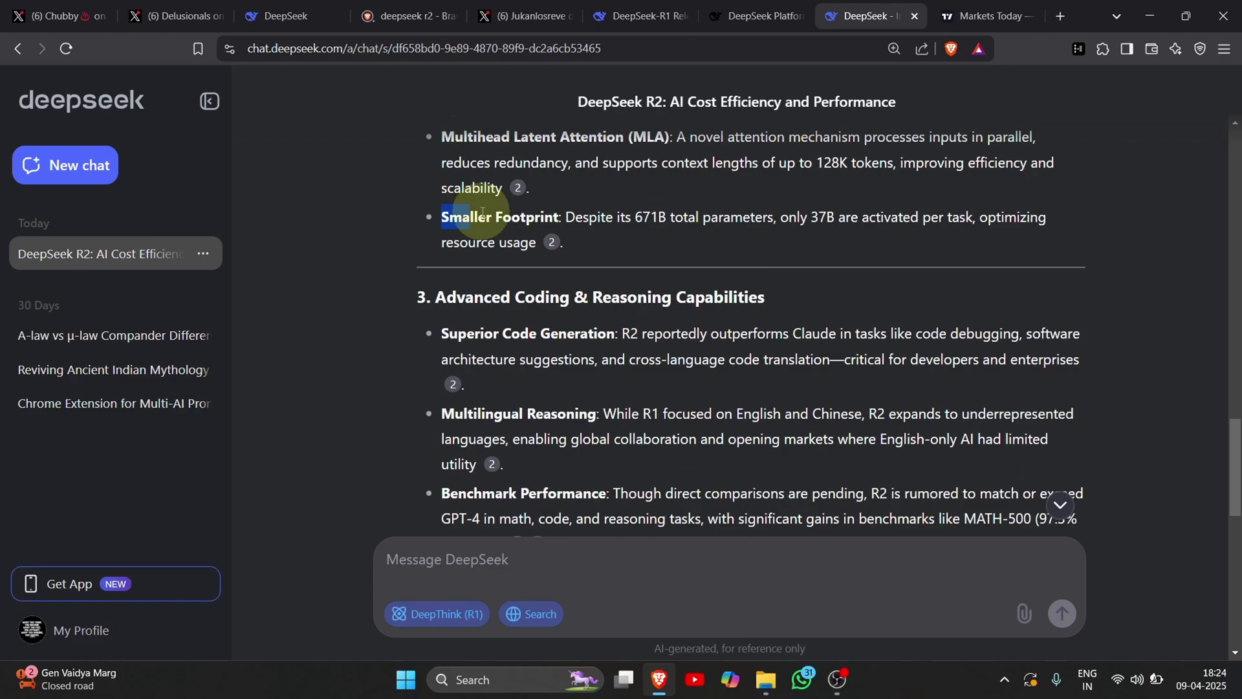
pyautogui.click(574, 217)
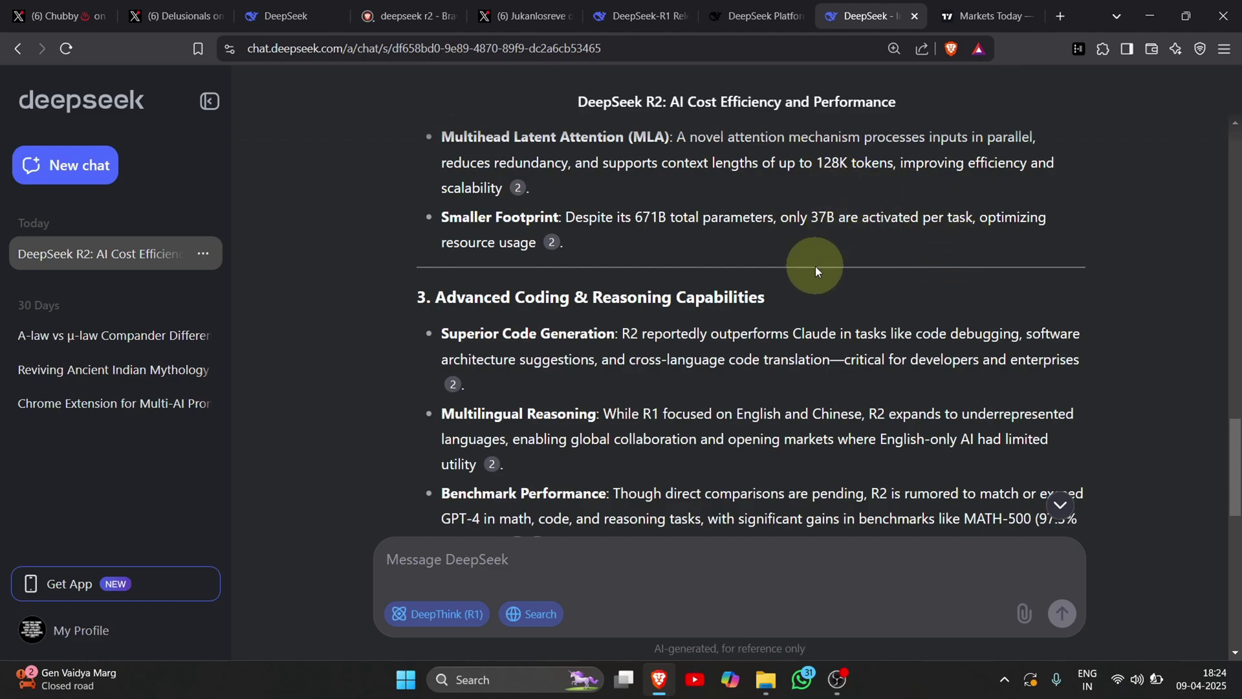
pyautogui.scroll(-1, 815, 266)
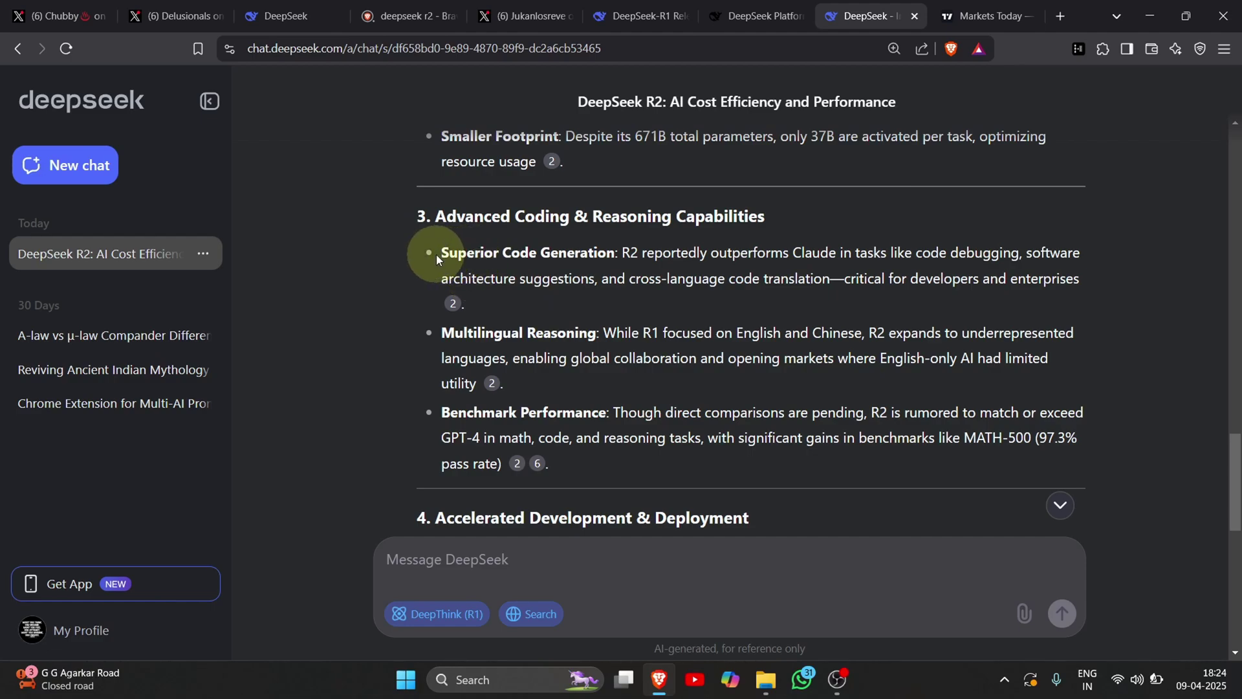
# Step: Highlight the Superior Code Generation, Multilingual Reasoning and Benchmark Performance (97.3% pass rate) passages
pyautogui.moveTo(440, 252); pyautogui.dragTo(613, 255)
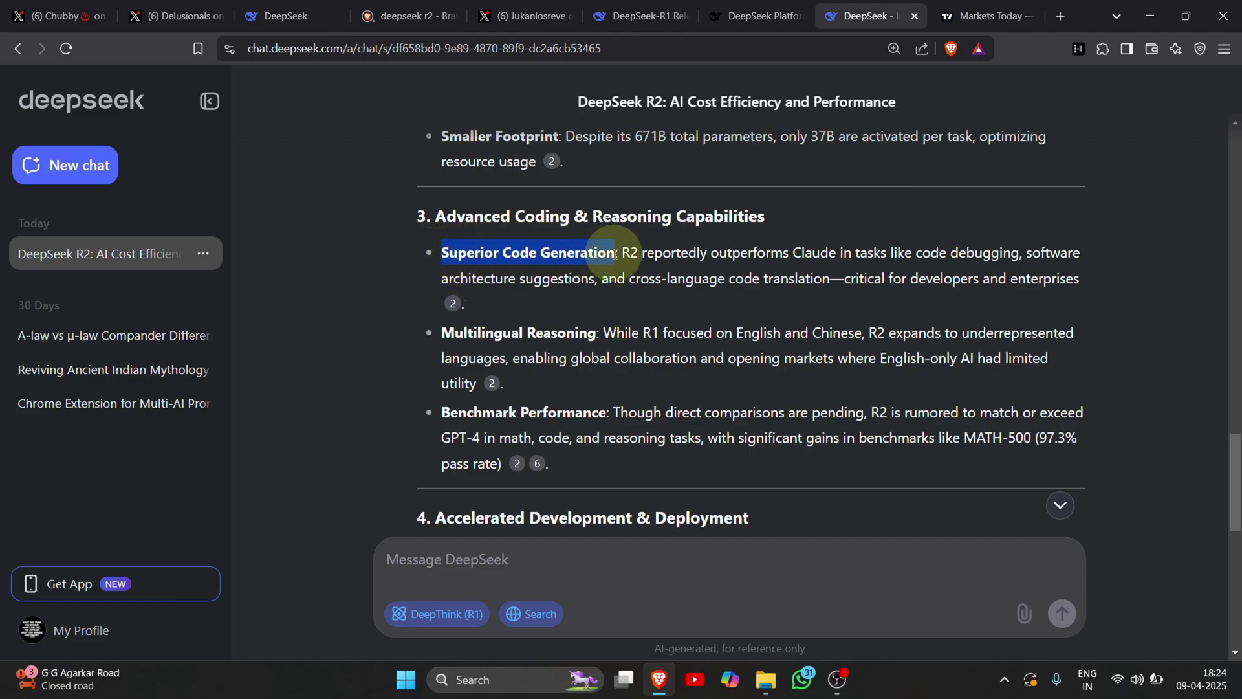
pyautogui.click(520, 291)
pyautogui.moveTo(441, 333); pyautogui.dragTo(602, 333)
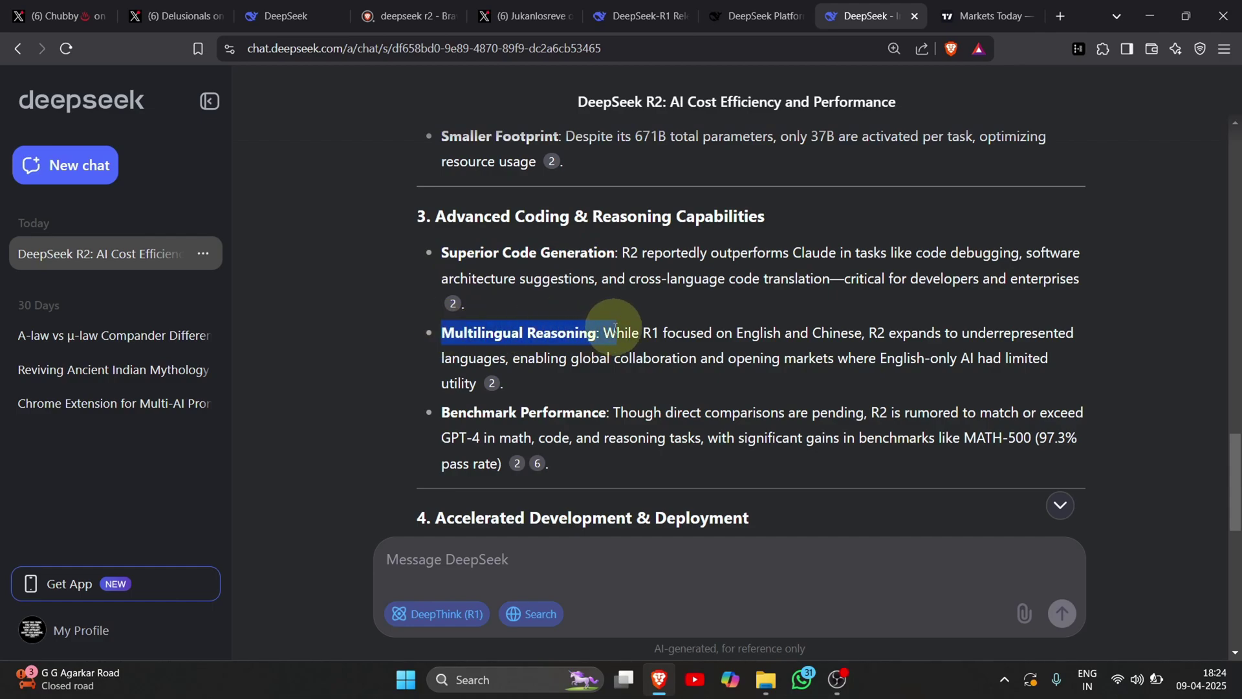
pyautogui.click(549, 333)
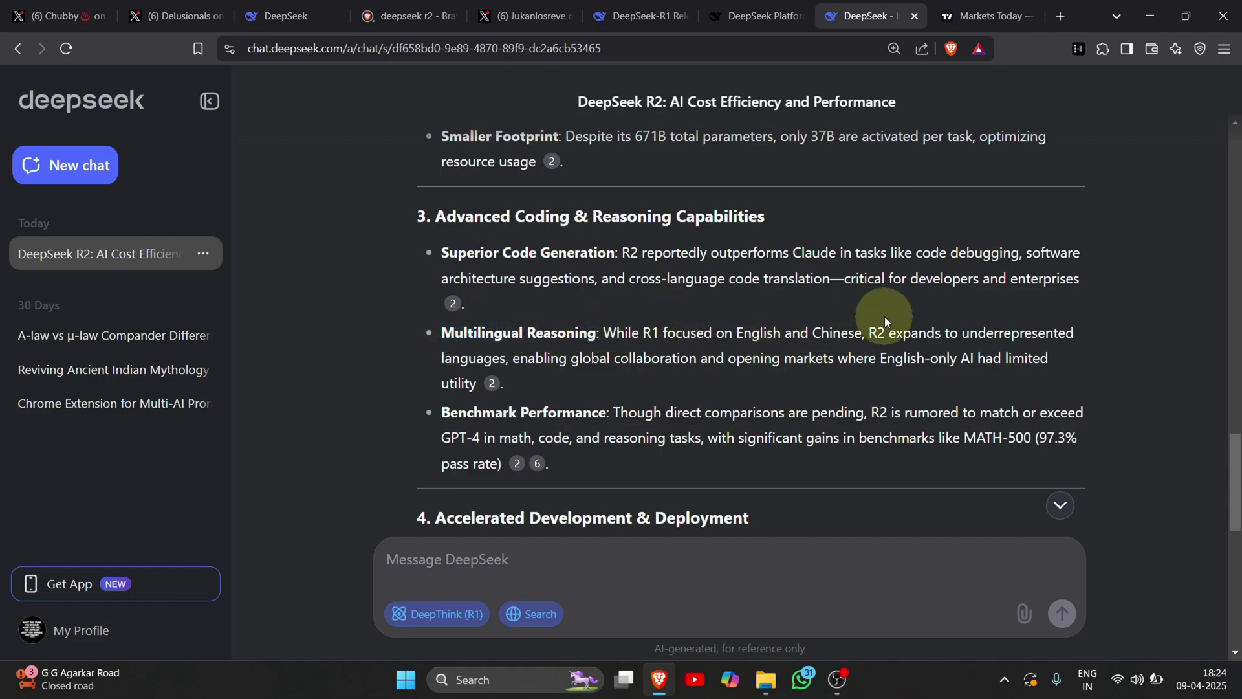
pyautogui.scroll(-3, 412, 316)
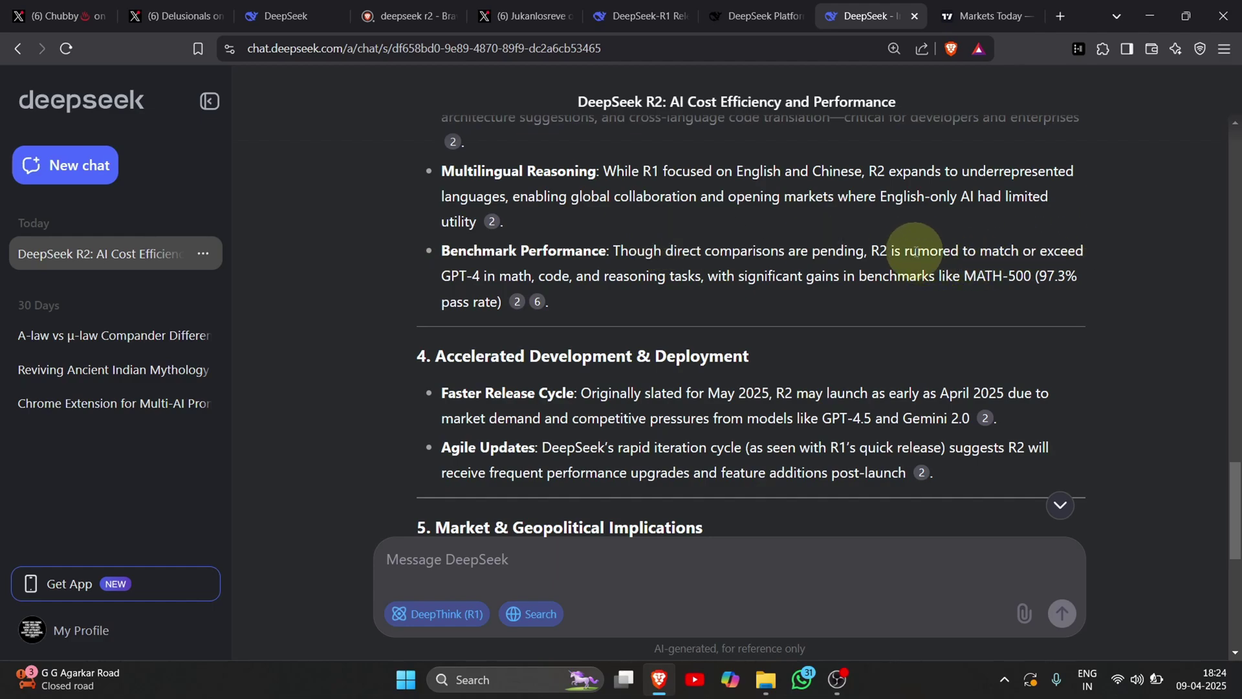
pyautogui.moveTo(906, 251)
pyautogui.mouseDown()
pyautogui.moveTo(1040, 263)
pyautogui.moveTo(1051, 284)
pyautogui.moveTo(1075, 282)
pyautogui.mouseUp()
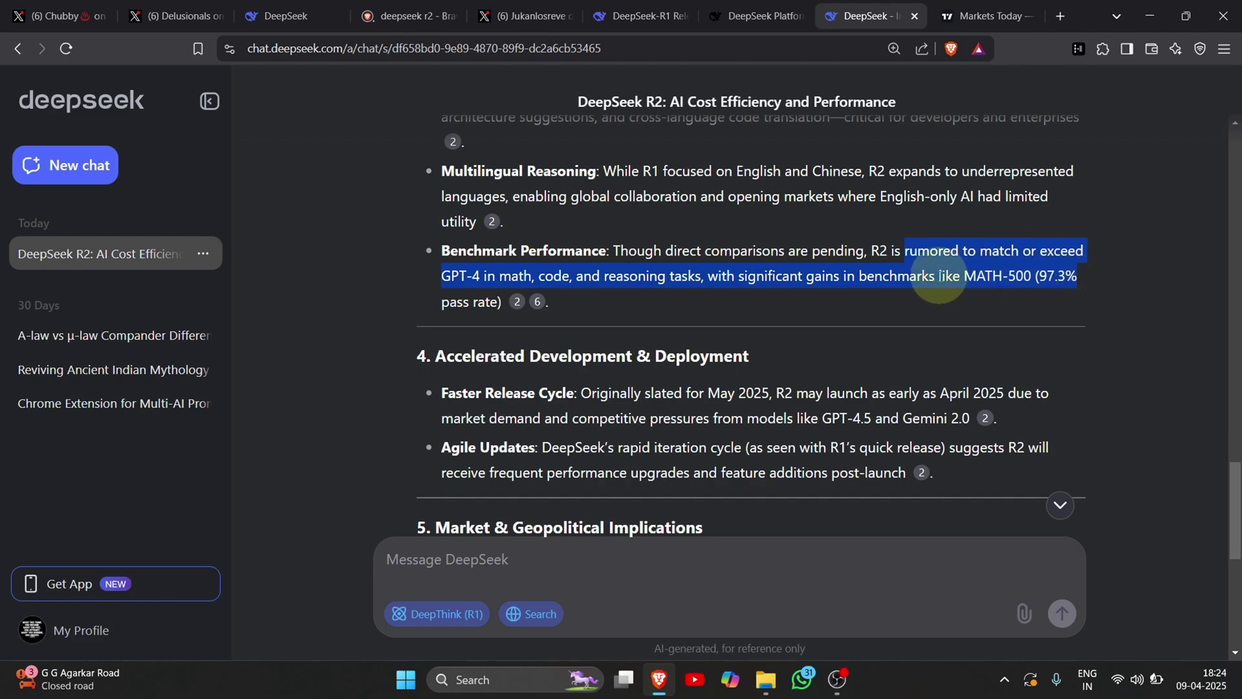
pyautogui.click(931, 276)
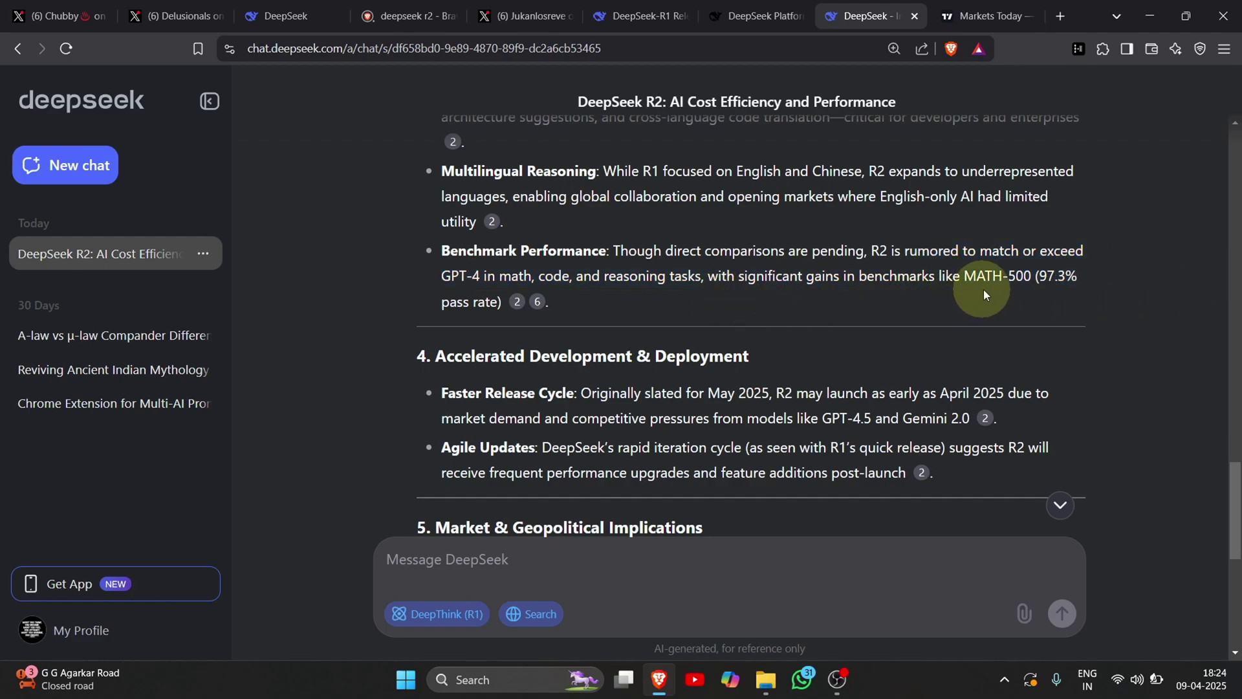
pyautogui.moveTo(1035, 276); pyautogui.dragTo(1059, 301)
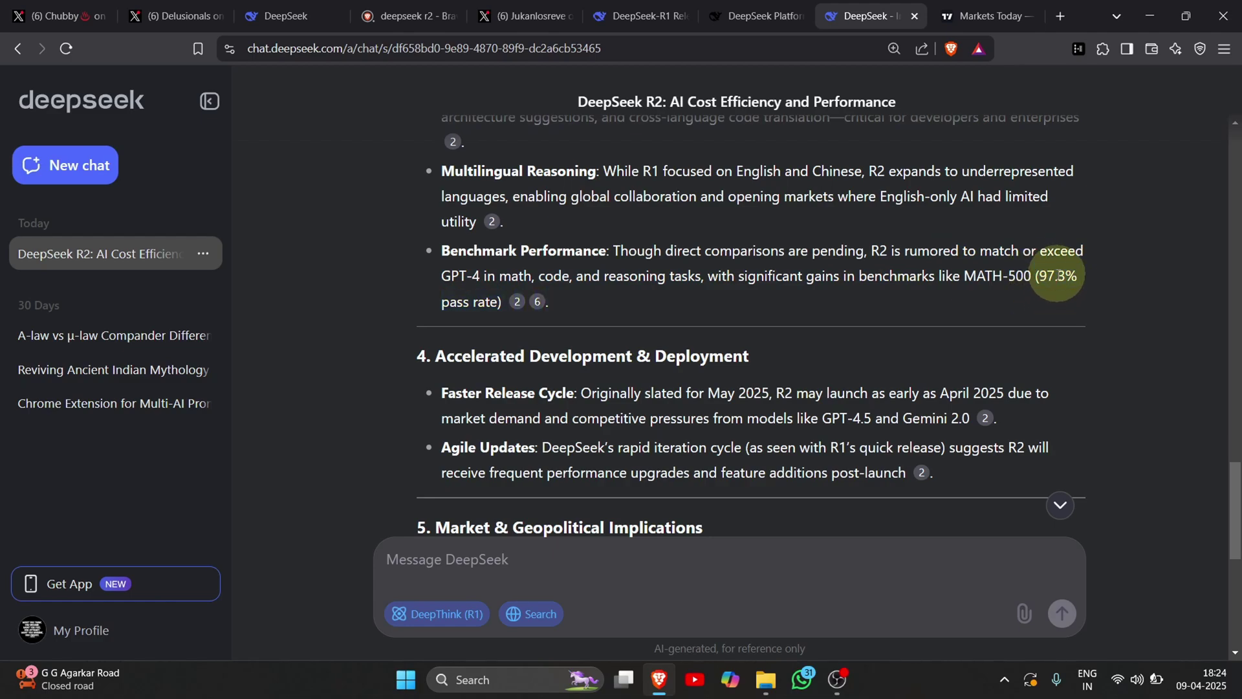
pyautogui.tripleClick(1053, 276)
pyautogui.click(991, 262)
pyautogui.scroll(-2, 992, 261)
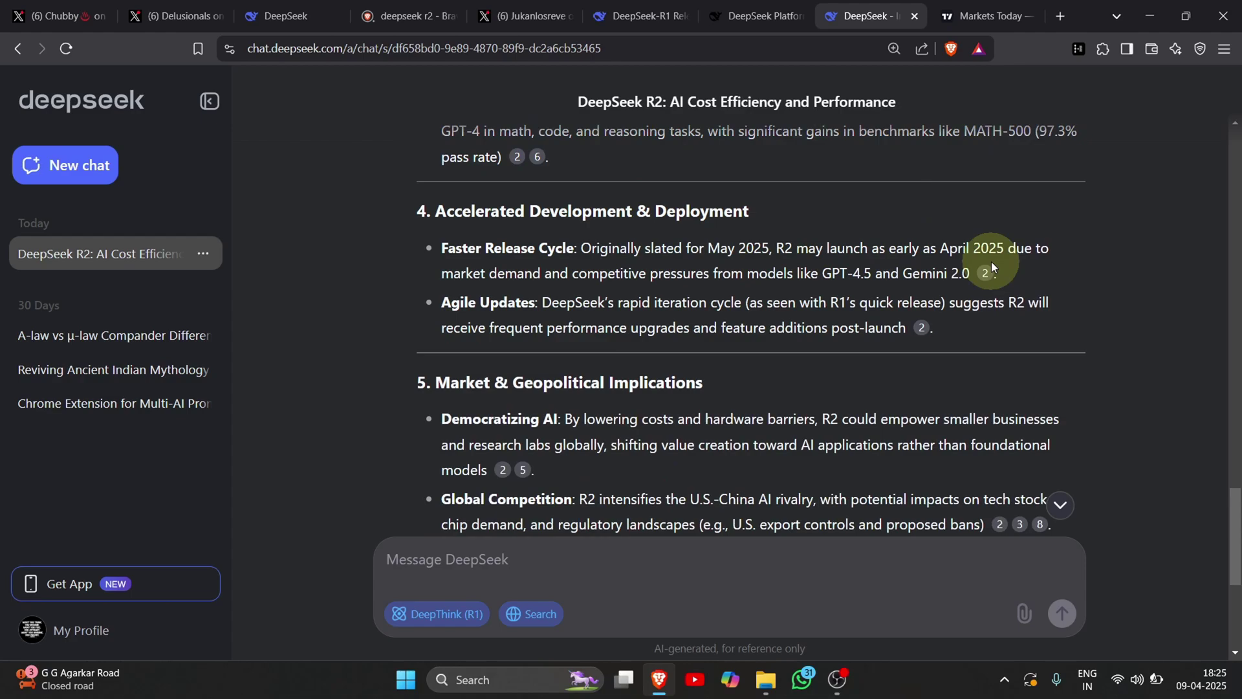
pyautogui.scroll(-2, 986, 268)
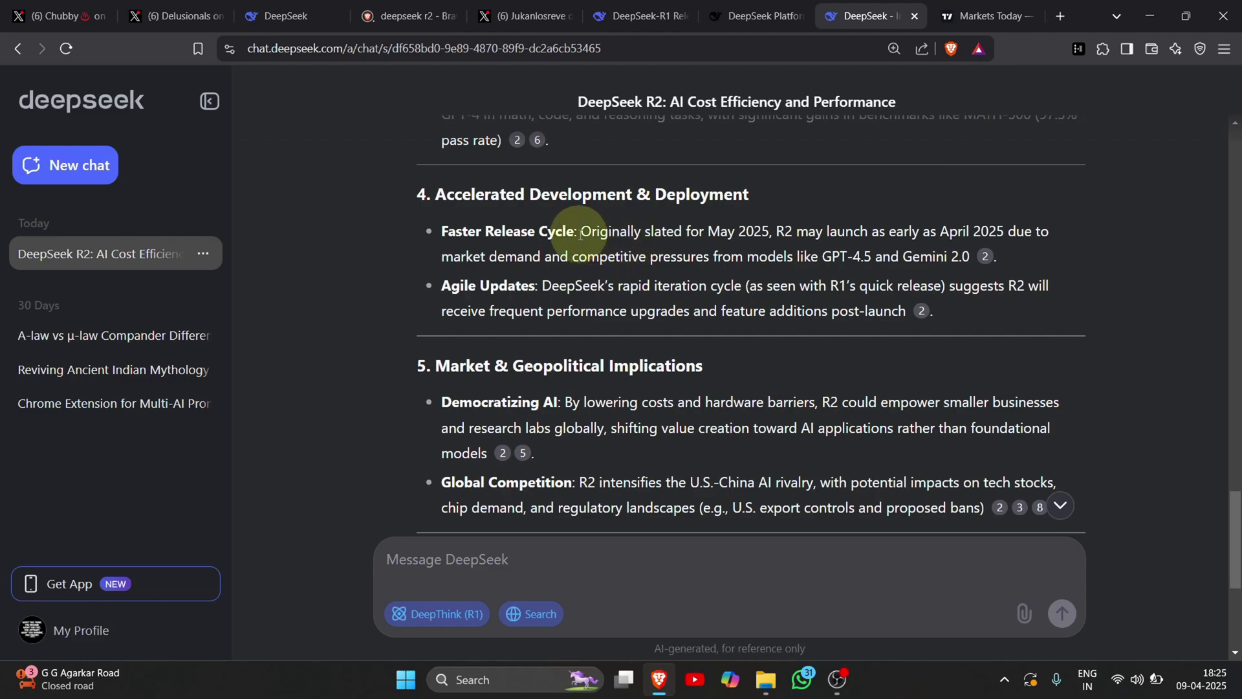
# Step: Highlight the May 2025 plan, possible April 2025 launch, Faster Release Cycle and Democratizing AI heading
pyautogui.moveTo(581, 233); pyautogui.dragTo(755, 236)
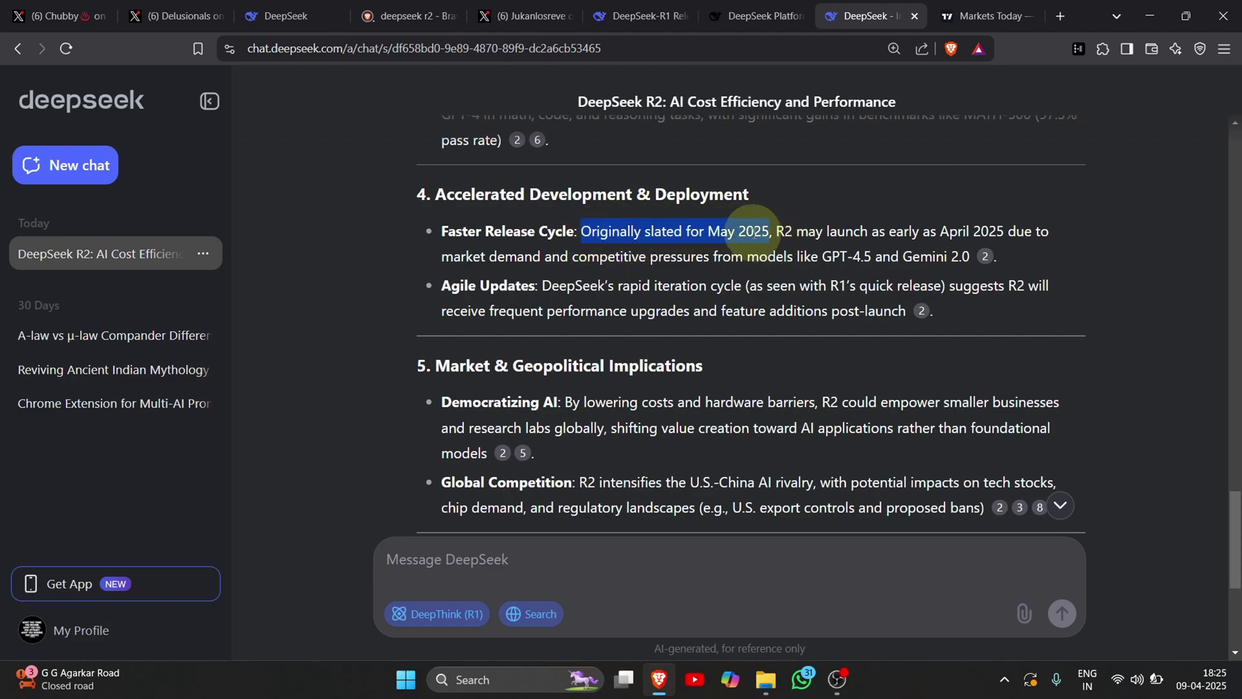
pyautogui.click(756, 235)
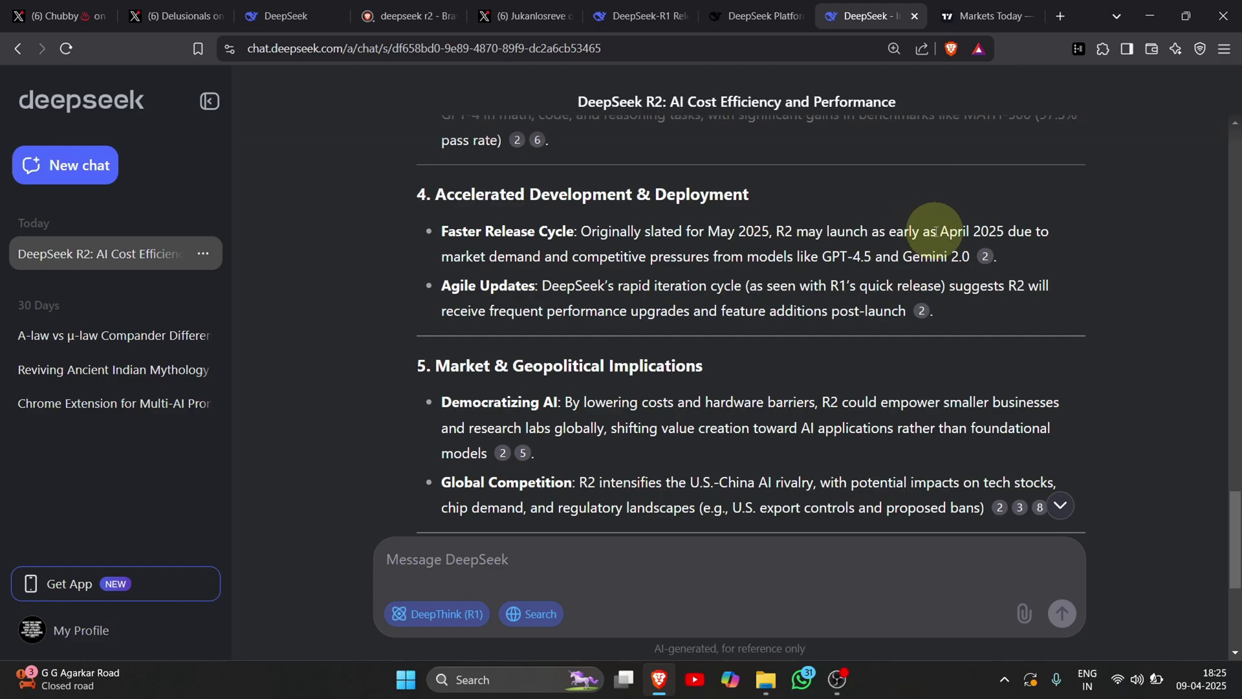
pyautogui.moveTo(939, 231); pyautogui.dragTo(1005, 231)
pyautogui.click(965, 230)
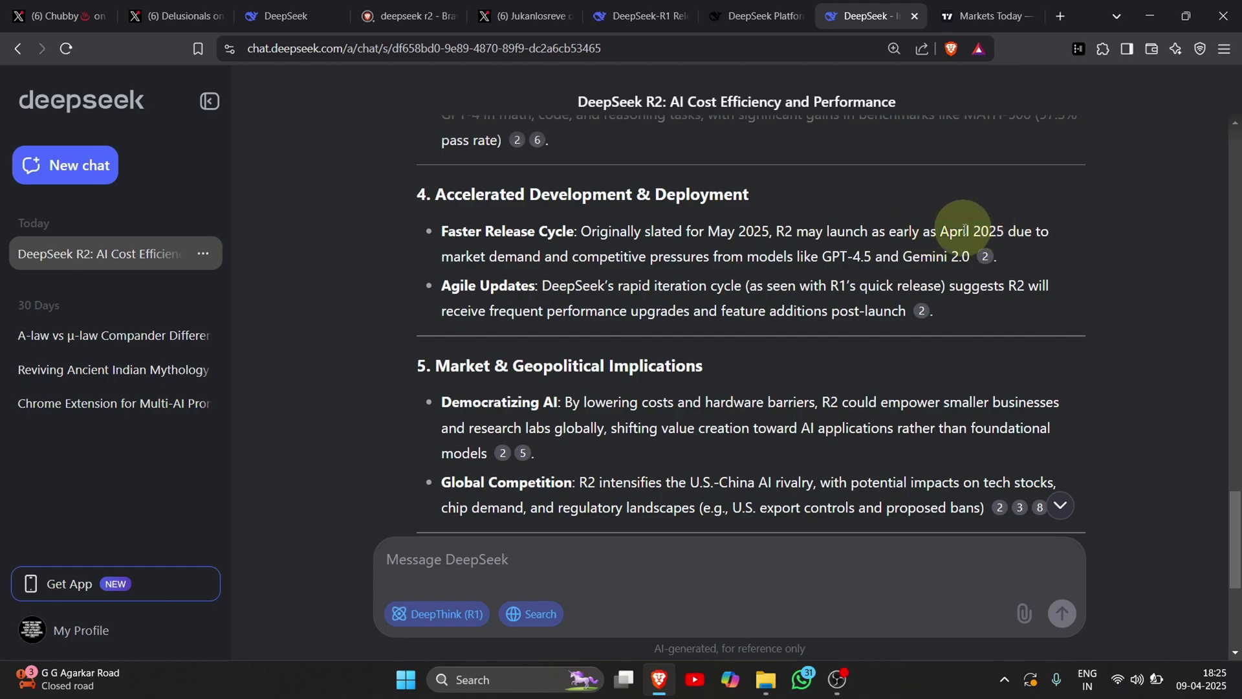
pyautogui.tripleClick(465, 255)
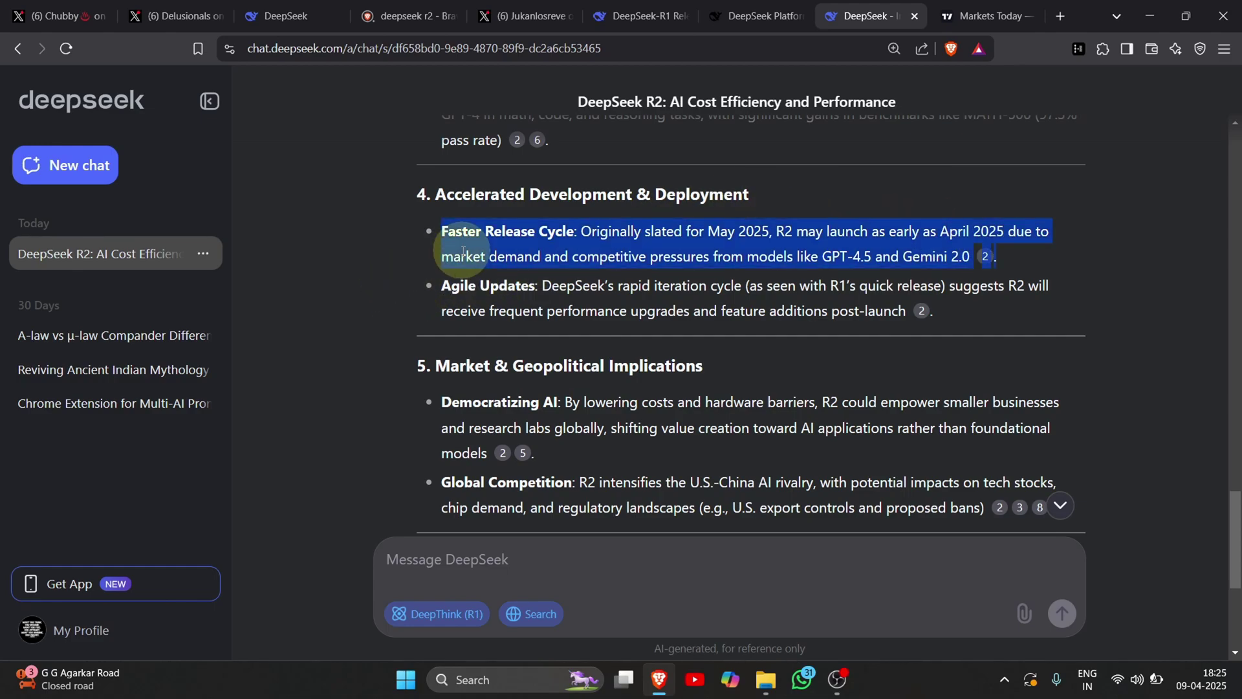
pyautogui.click(493, 330)
pyautogui.scroll(-1, 494, 335)
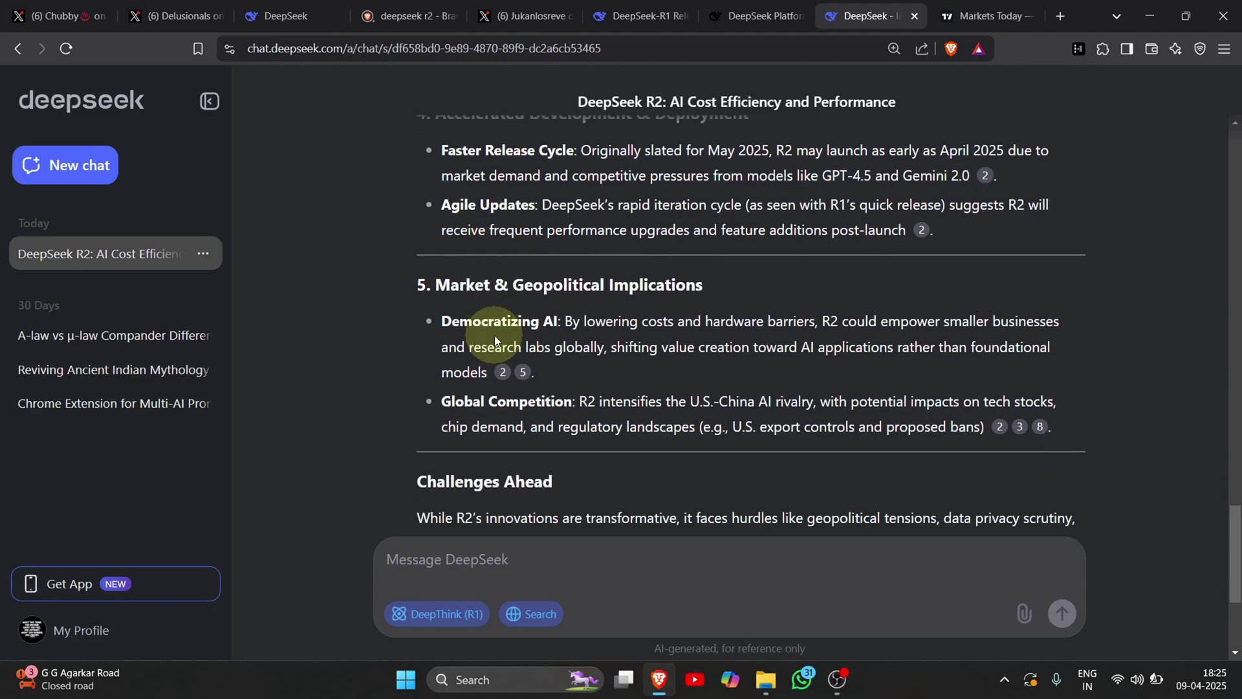
pyautogui.scroll(-1, 522, 330)
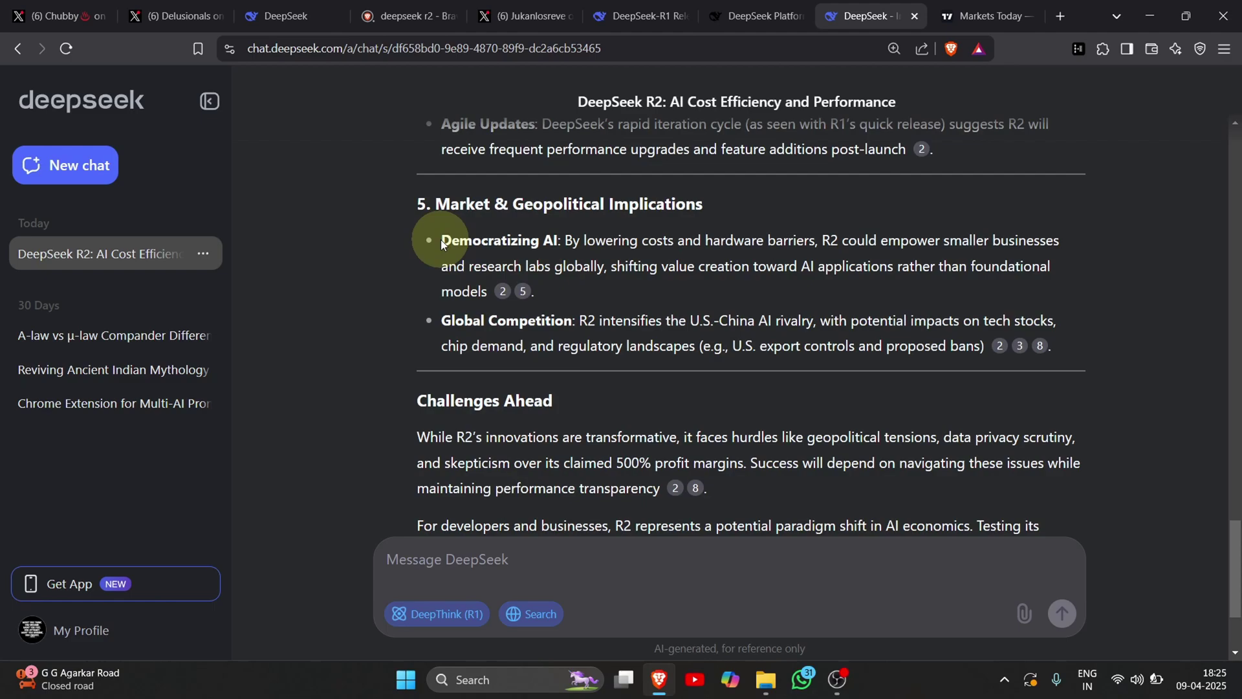
pyautogui.moveTo(442, 244); pyautogui.dragTo(532, 243)
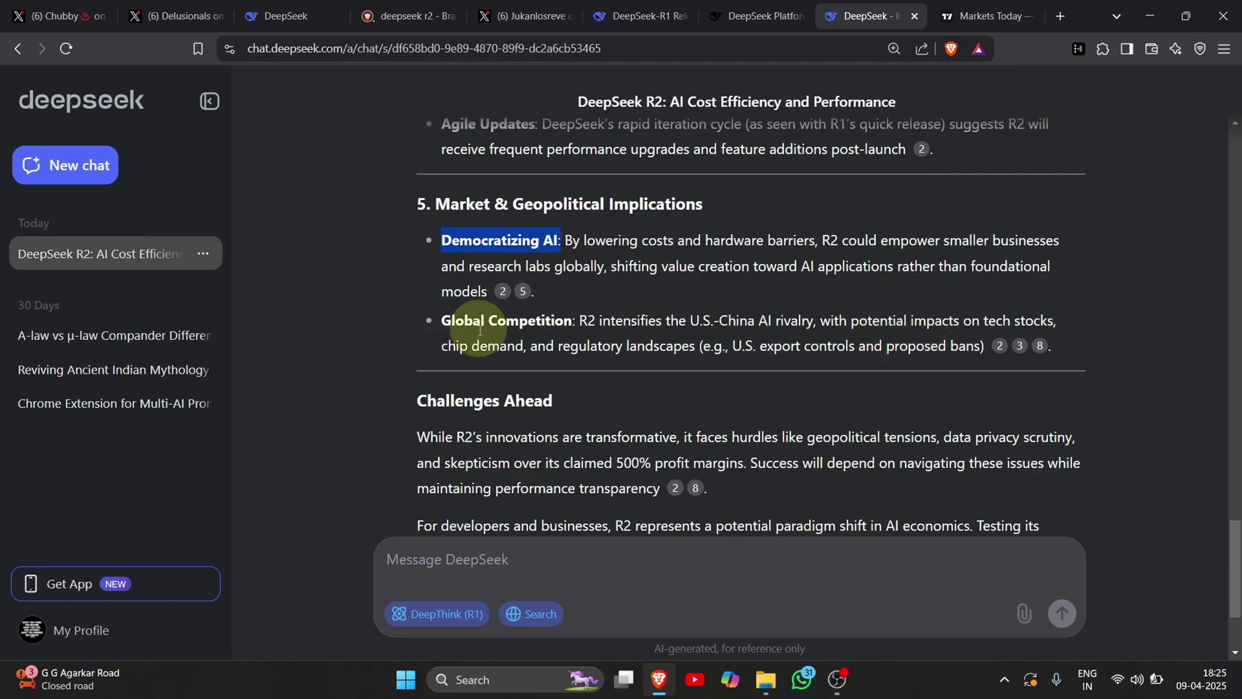
pyautogui.scroll(-2, 568, 320)
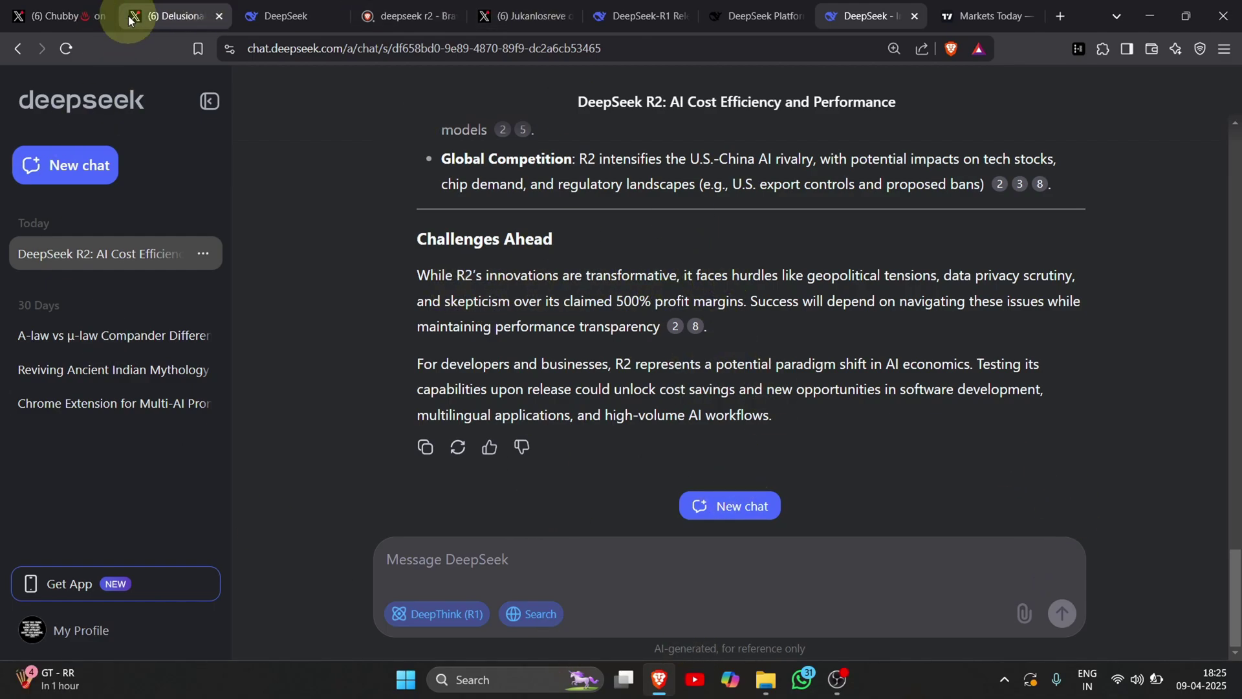
# Step: Bring up Brave's deepseek r2 results and highlight the April 14, 2025 release sentence
pyautogui.click(54, 15)
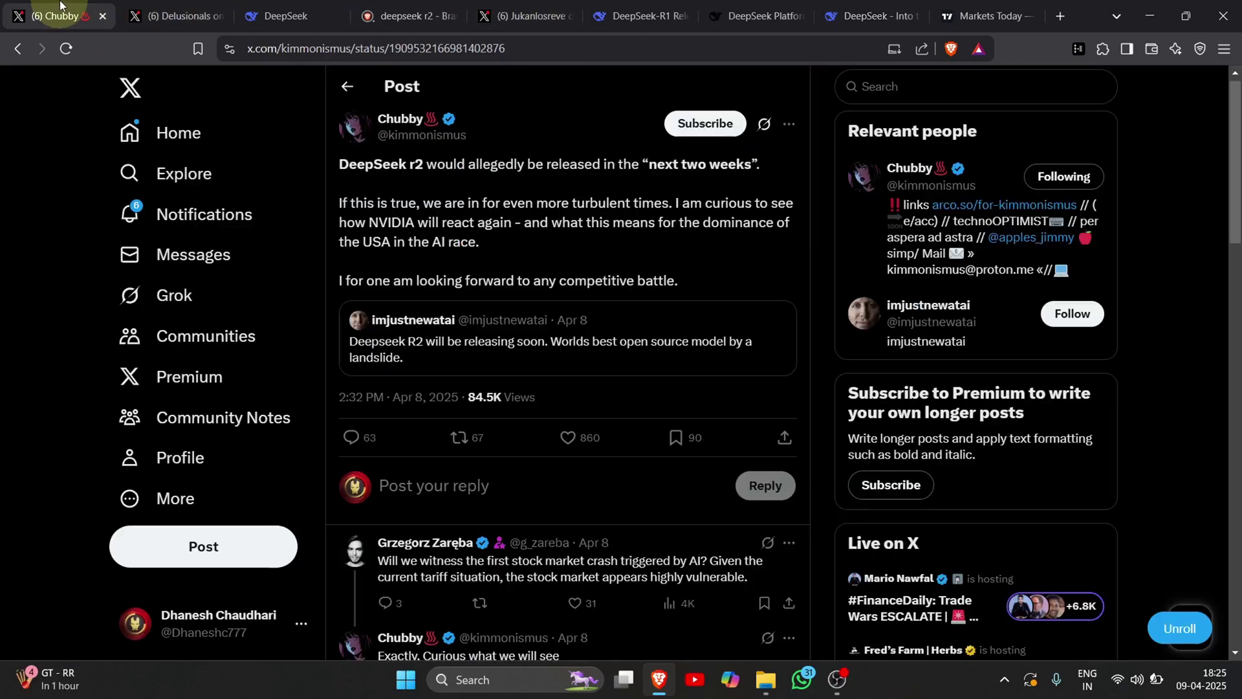
pyautogui.click(286, 15)
pyautogui.click(398, 17)
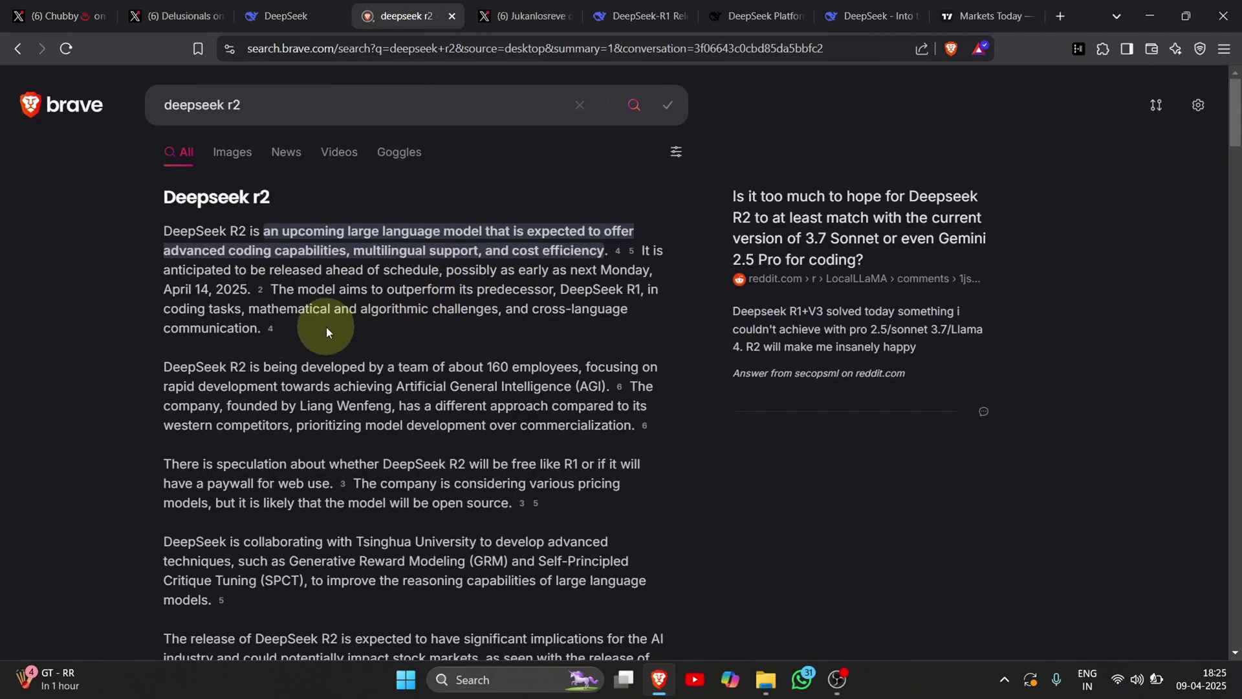
pyautogui.moveTo(240, 289); pyautogui.dragTo(189, 274)
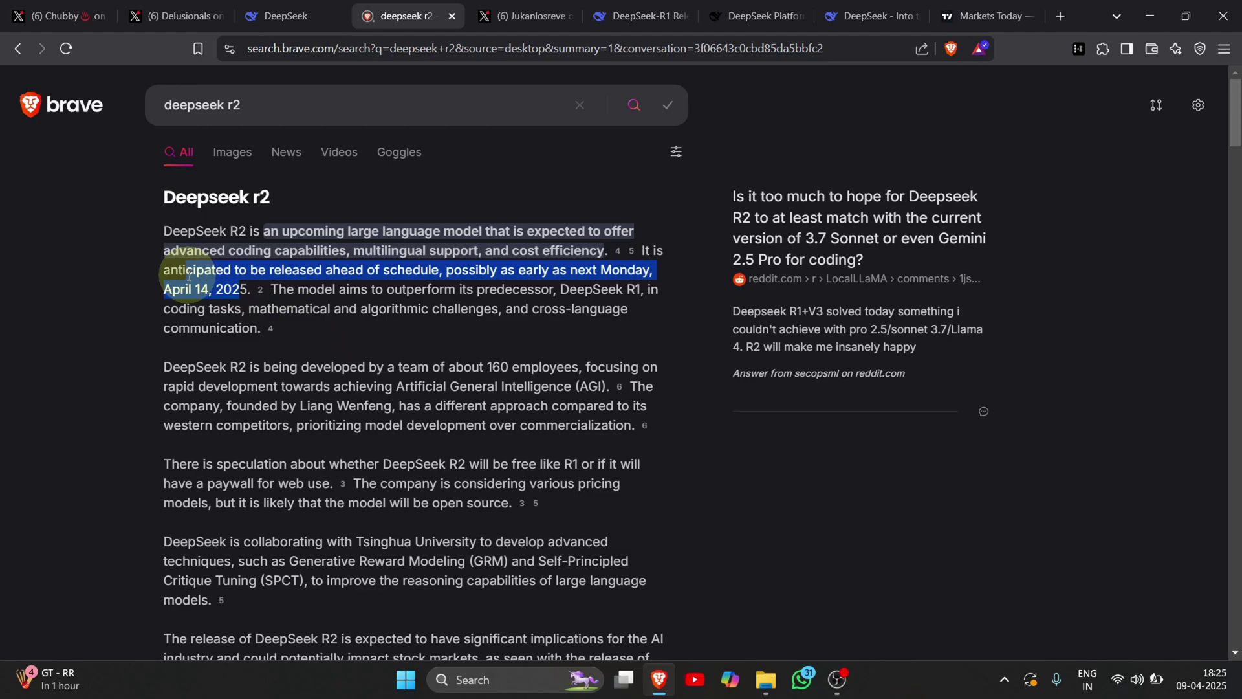
pyautogui.click(331, 350)
pyautogui.scroll(-5, 351, 372)
pyautogui.scroll(3, 350, 373)
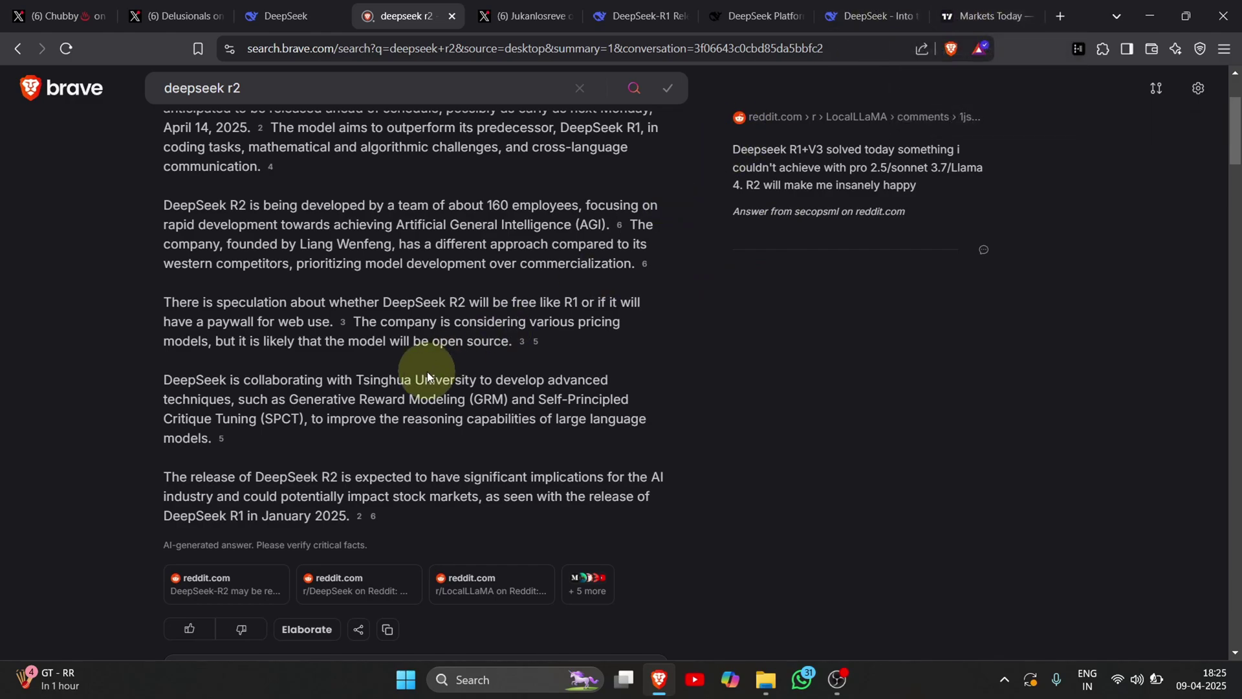
pyautogui.scroll(3, 428, 372)
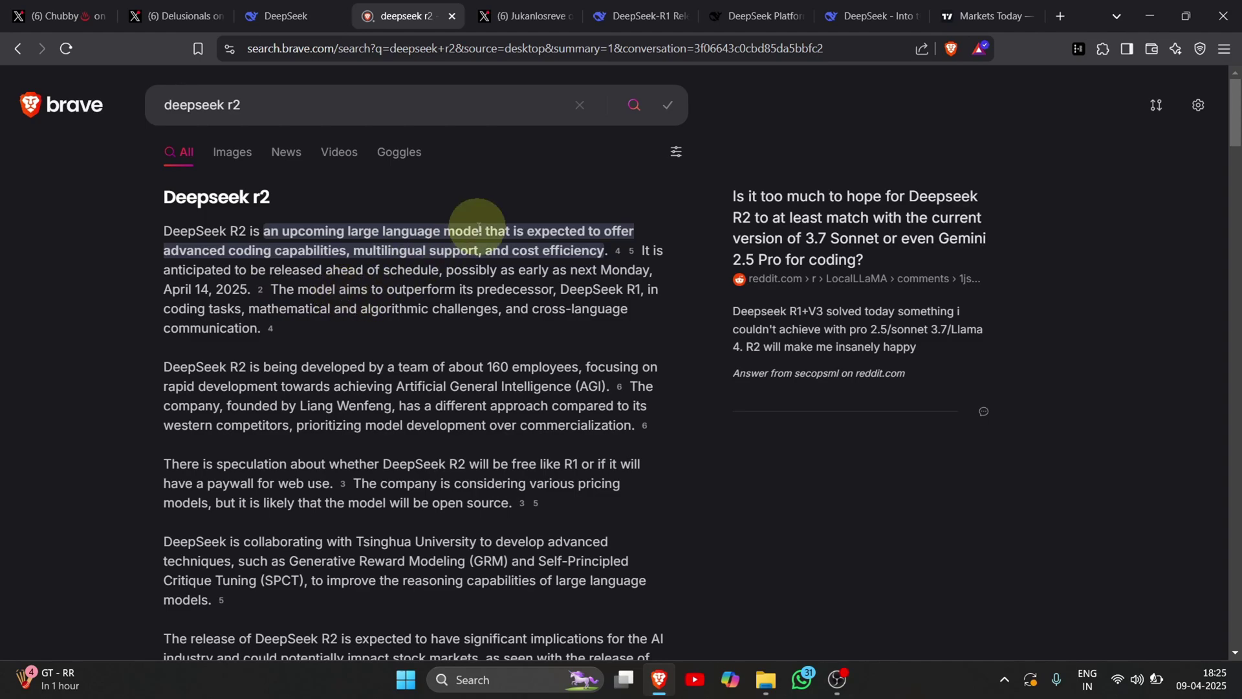
# Step: Open the X post about R2 releasing in April and highlight its 4–45% improvements claim
pyautogui.click(981, 15)
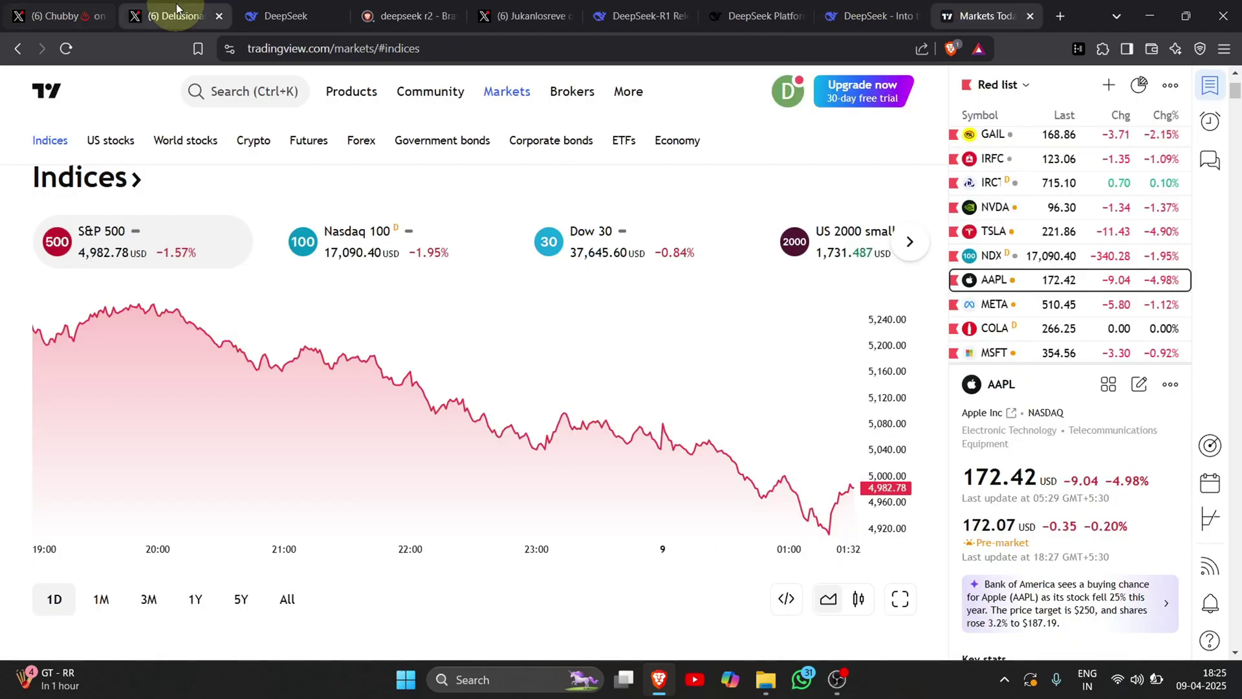
pyautogui.click(174, 15)
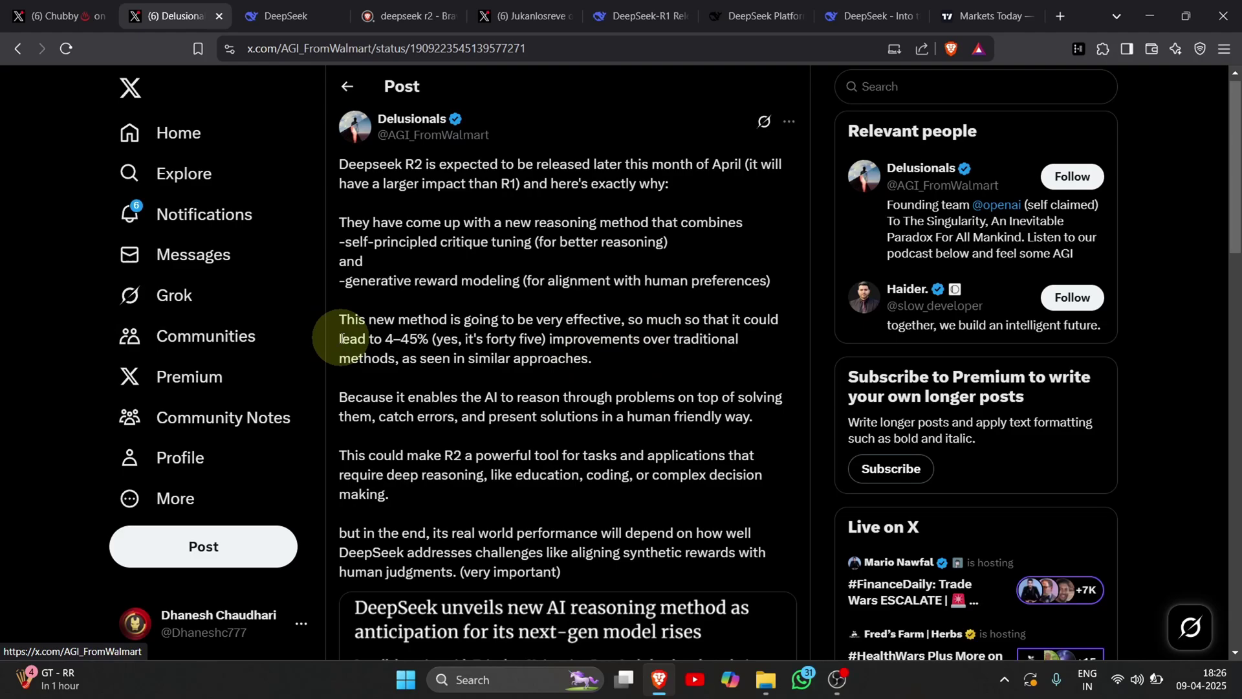
pyautogui.moveTo(340, 320); pyautogui.dragTo(425, 340)
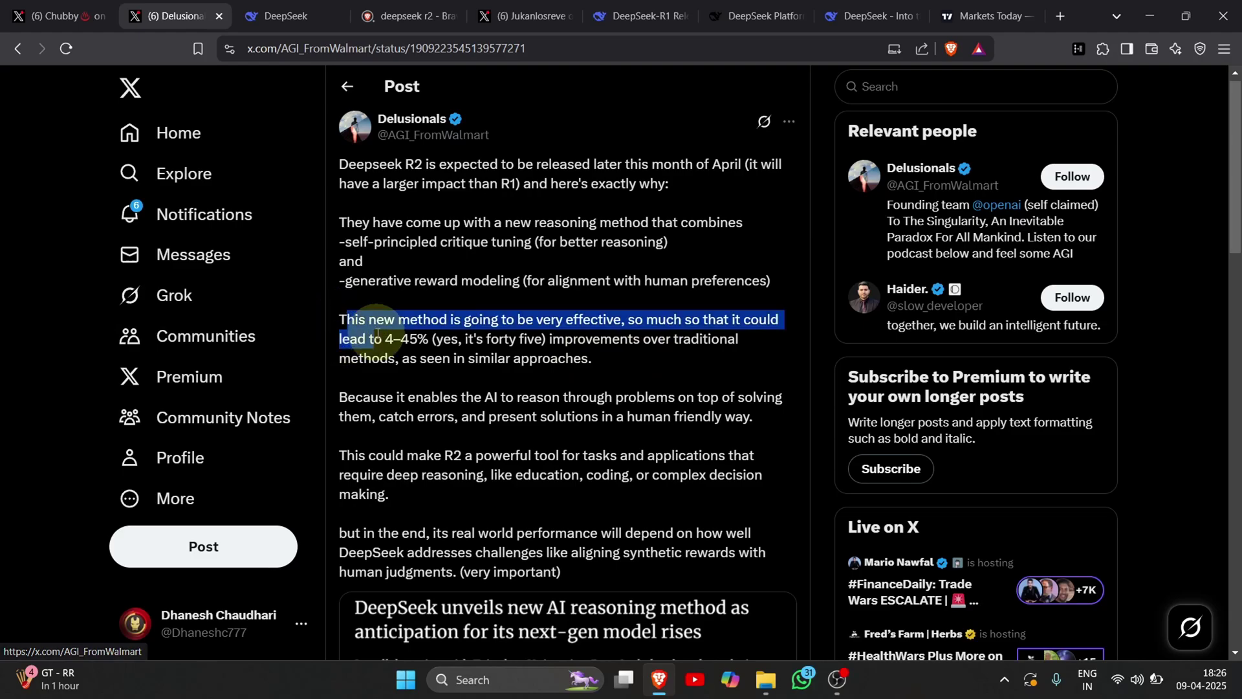
pyautogui.click(422, 338)
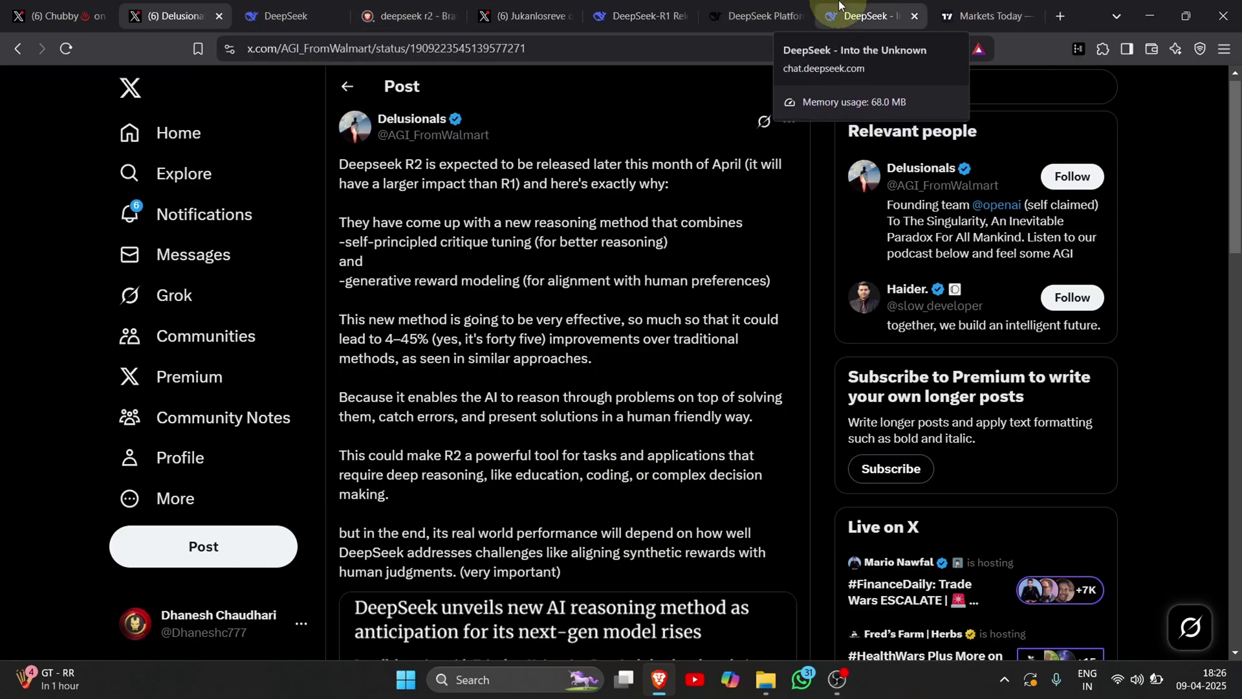
# Step: Open the 'r2 in two weeks' post and highlight its question about NVIDIA's reaction
pyautogui.click(869, 16)
pyautogui.click(54, 16)
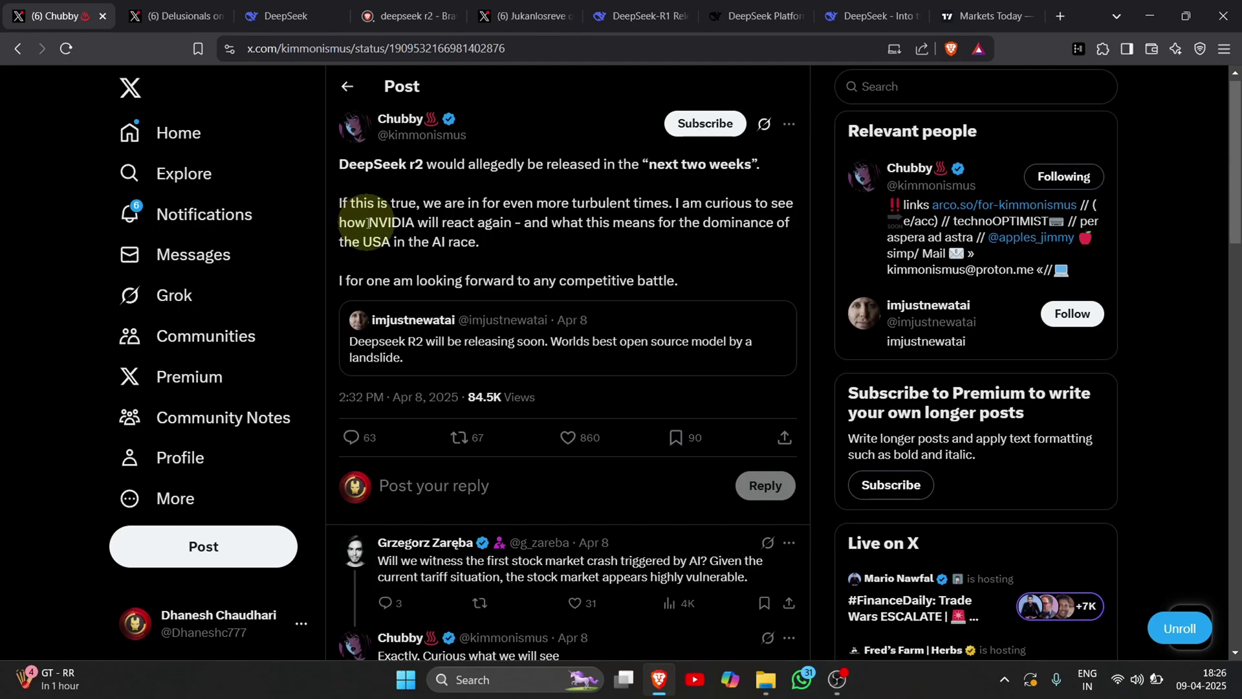
pyautogui.moveTo(369, 222); pyautogui.dragTo(493, 224)
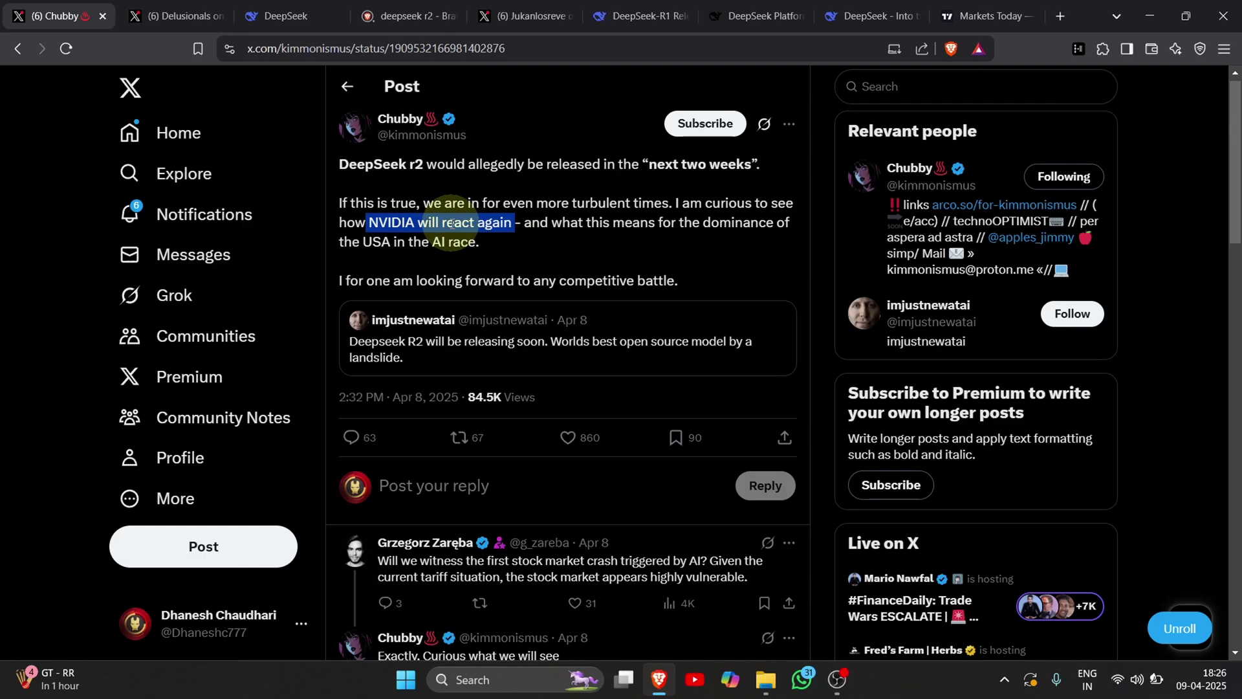
pyautogui.click(400, 231)
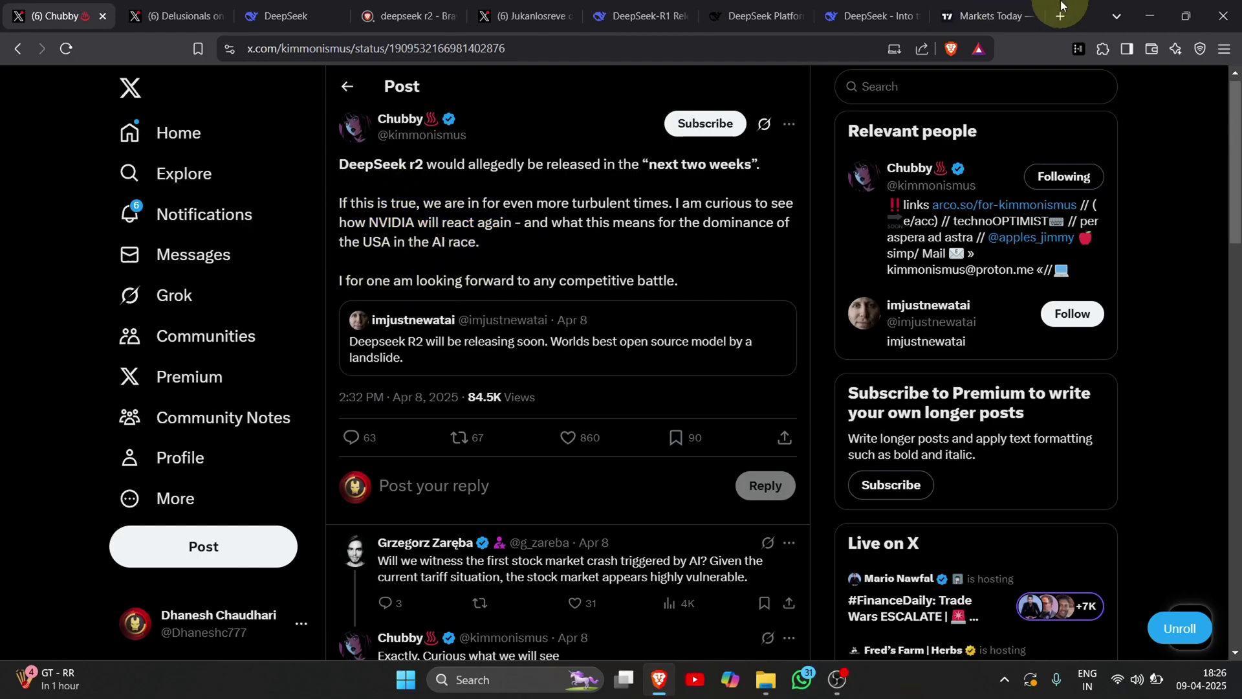
# Step: Open NVDA from the TradingView watchlist, showing 96.30 USD, down 1.37%
pyautogui.click(959, 27)
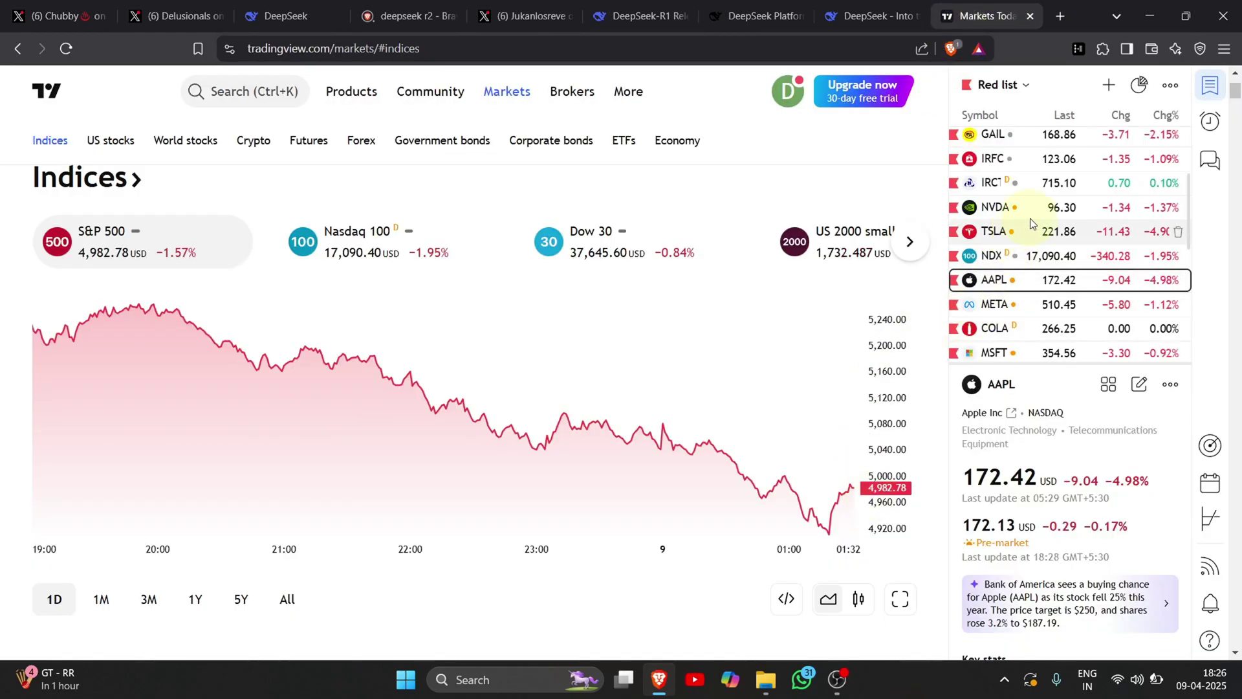
pyautogui.moveTo(1060, 211); pyautogui.dragTo(1064, 208)
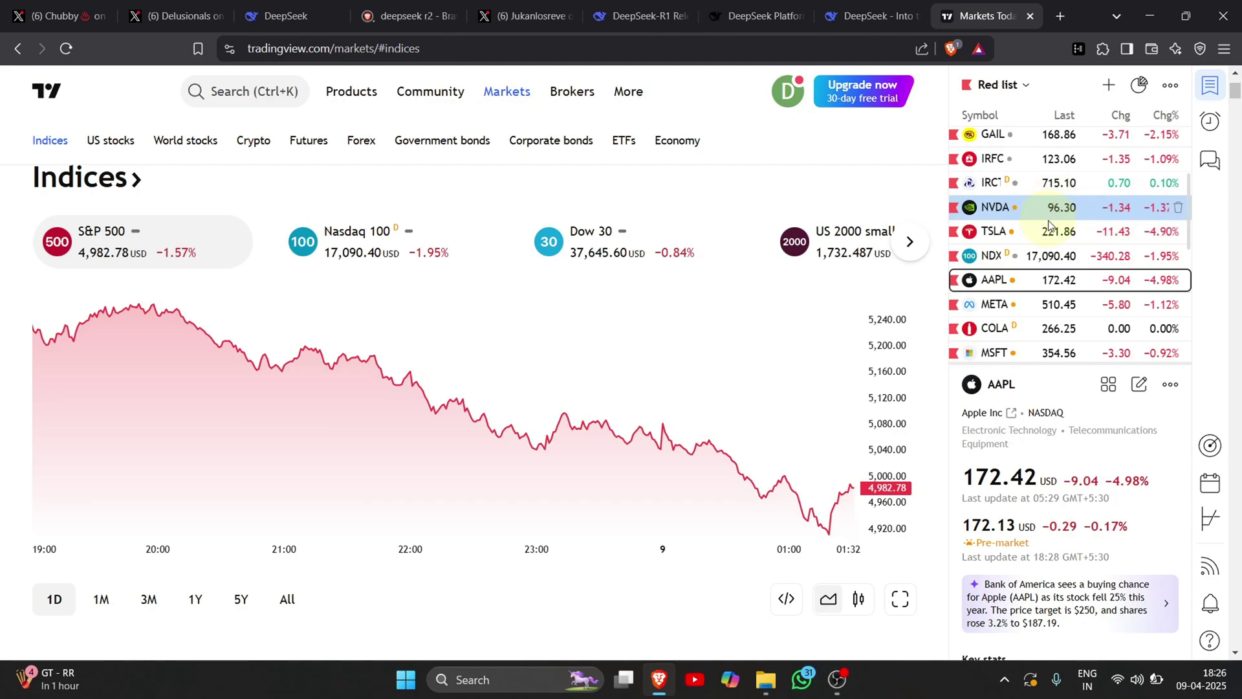
pyautogui.click(1048, 207)
pyautogui.doubleClick(995, 207)
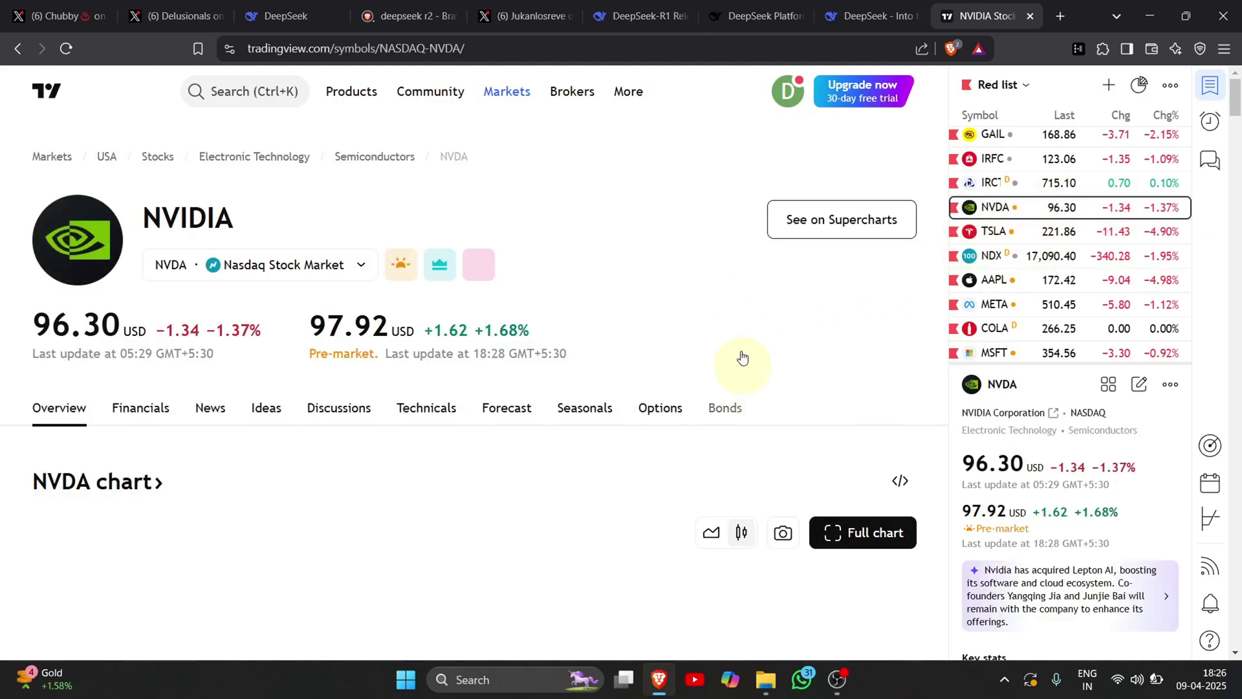
pyautogui.scroll(-1, 491, 413)
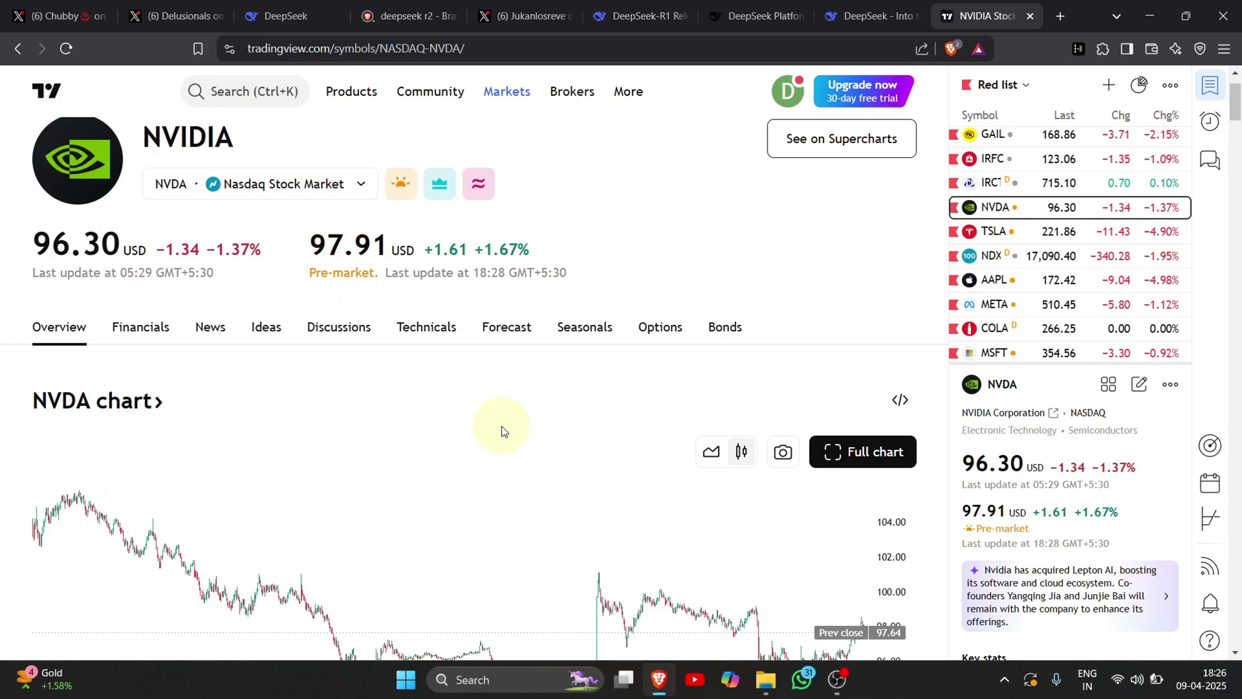
pyautogui.scroll(1, 503, 431)
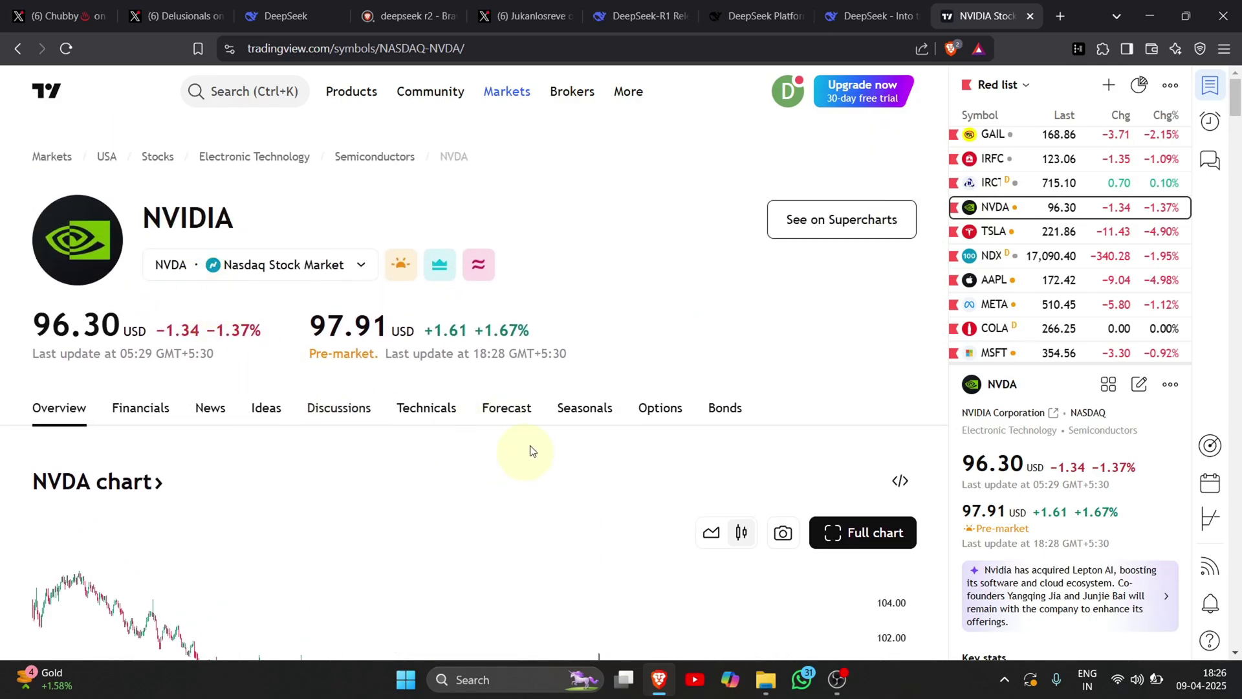
pyautogui.scroll(-5, 583, 405)
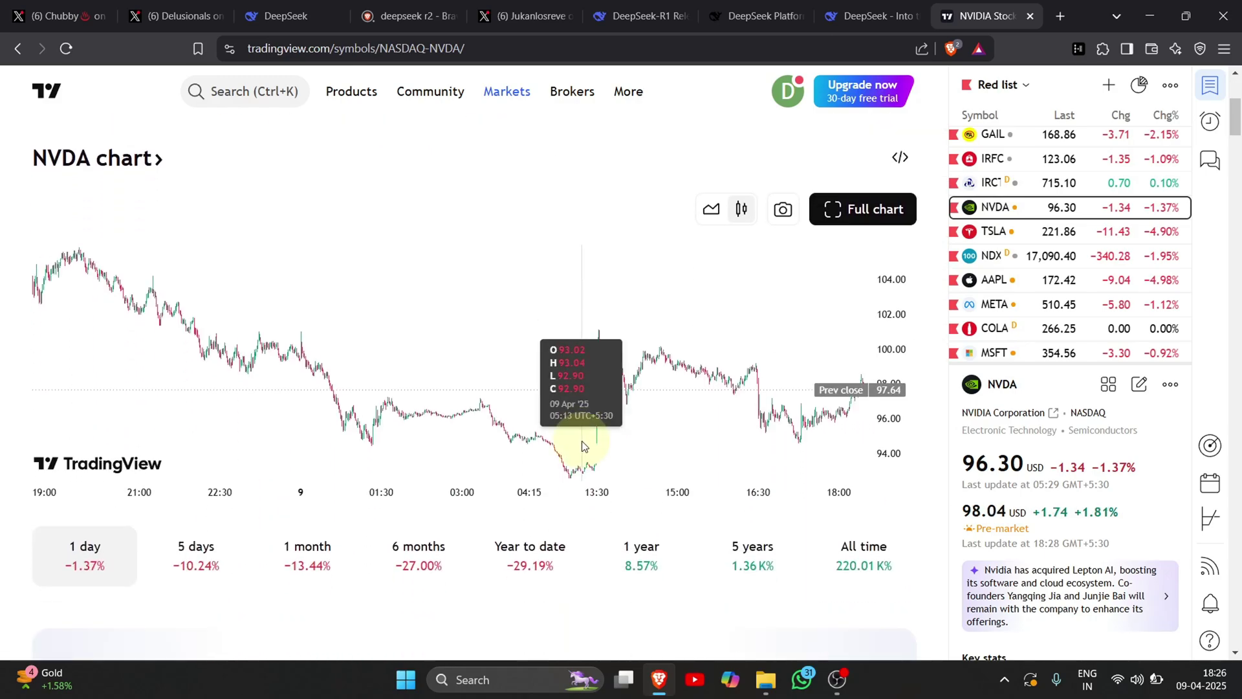
pyautogui.scroll(-3, 583, 405)
pyautogui.scroll(-3, 1128, 404)
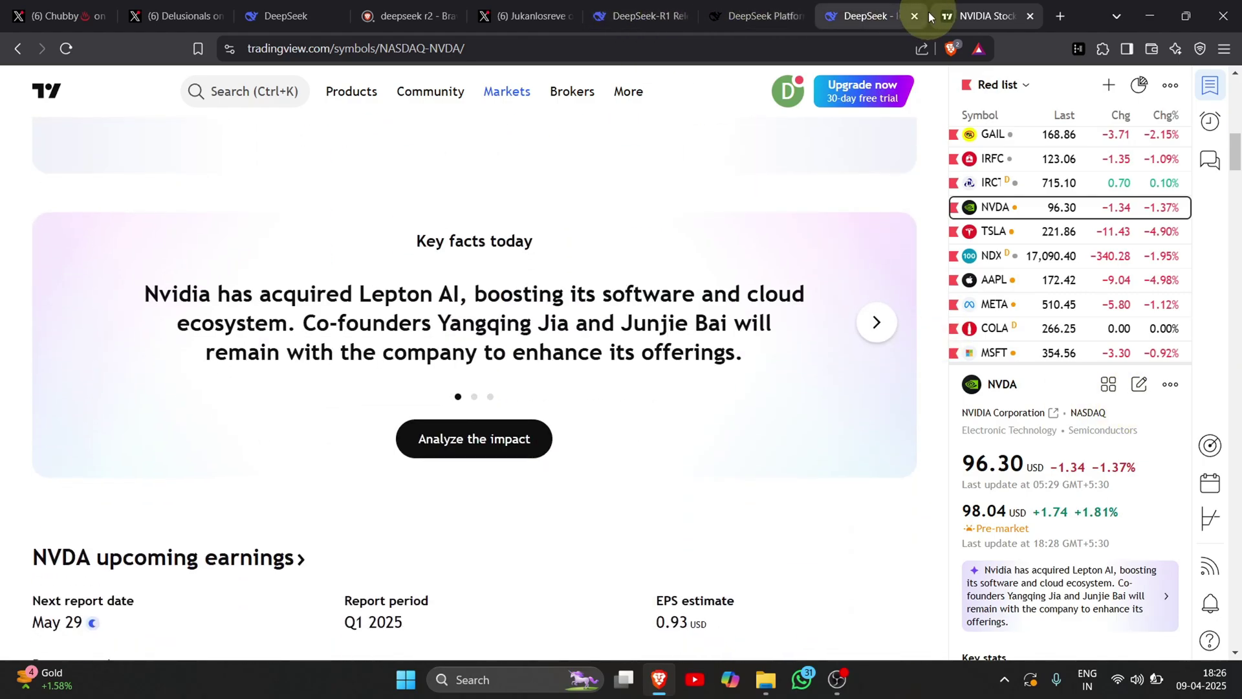
# Step: Revisit the DeepSeek chat and April post highlighting 'Deepseek R2', then open Jukanlosreve's March 17 denial post
pyautogui.click(871, 16)
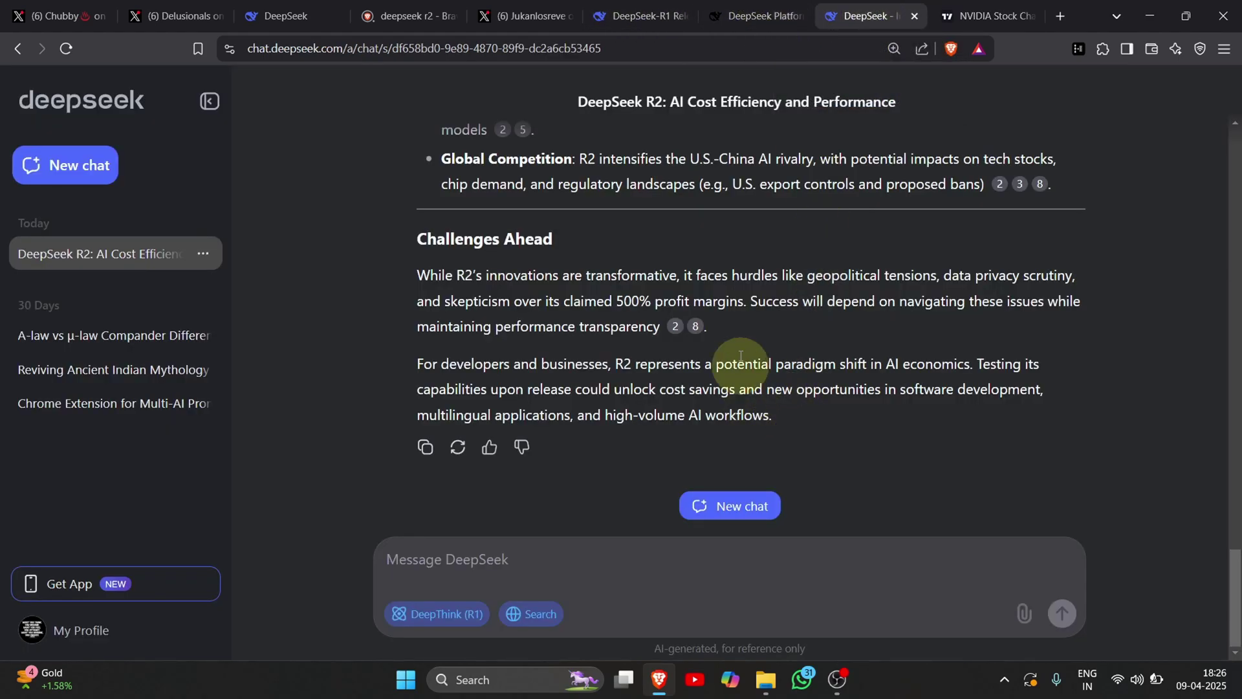
pyautogui.scroll(5, 712, 316)
pyautogui.scroll(5, 712, 316)
pyautogui.scroll(5, 711, 316)
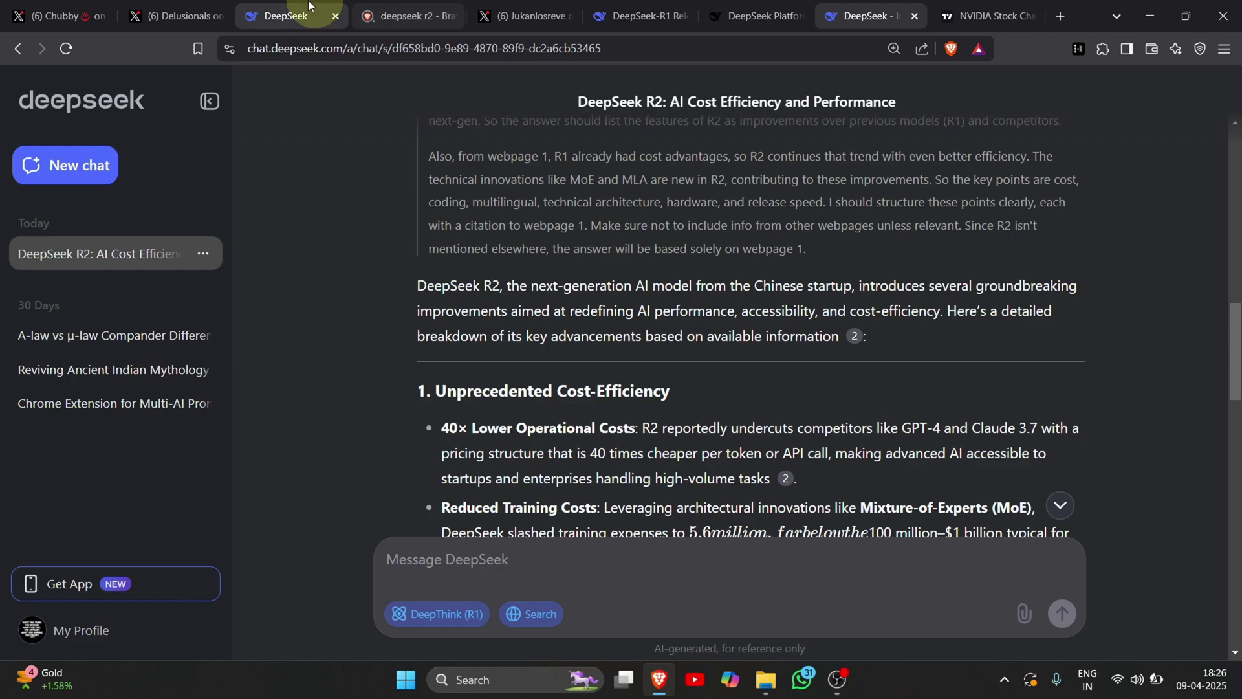
pyautogui.click(175, 16)
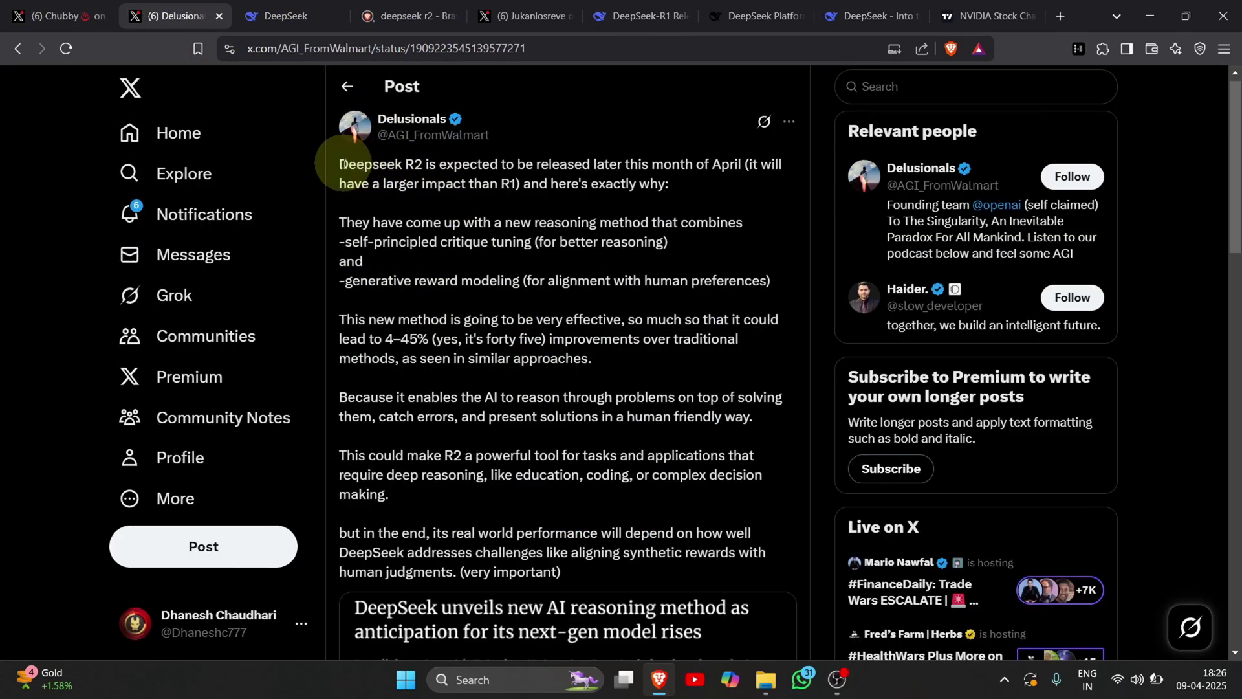
pyautogui.moveTo(339, 163); pyautogui.dragTo(437, 164)
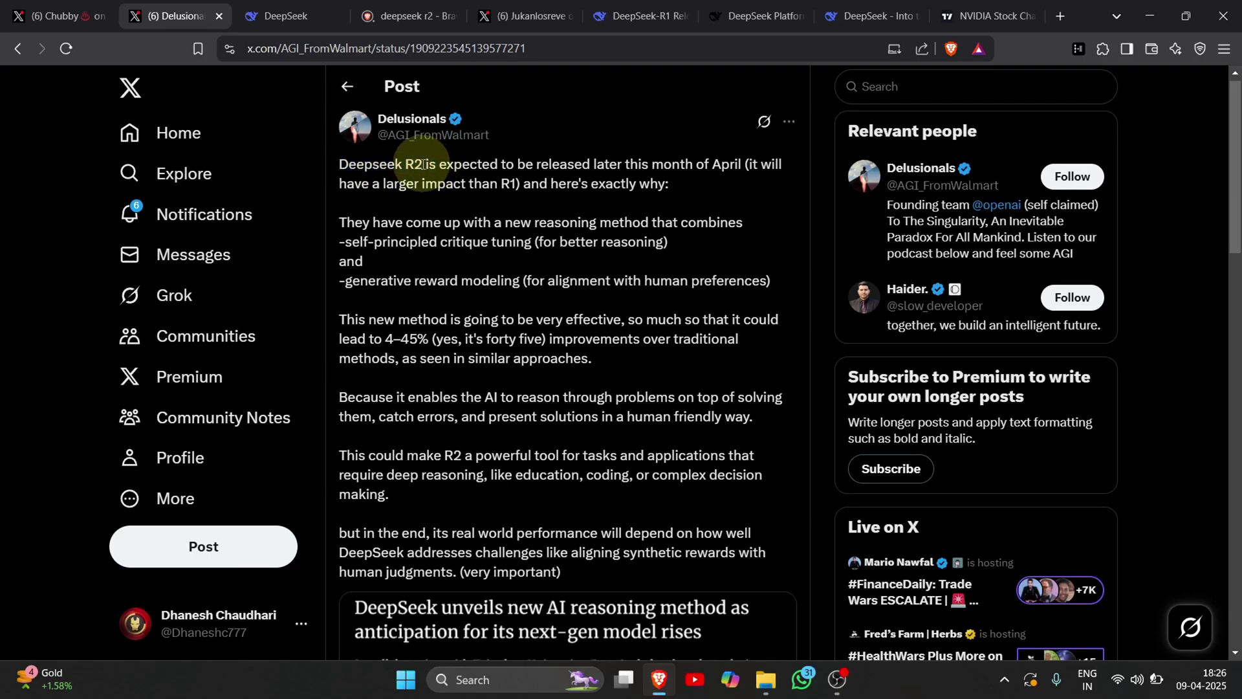
pyautogui.moveTo(422, 164); pyautogui.dragTo(338, 164)
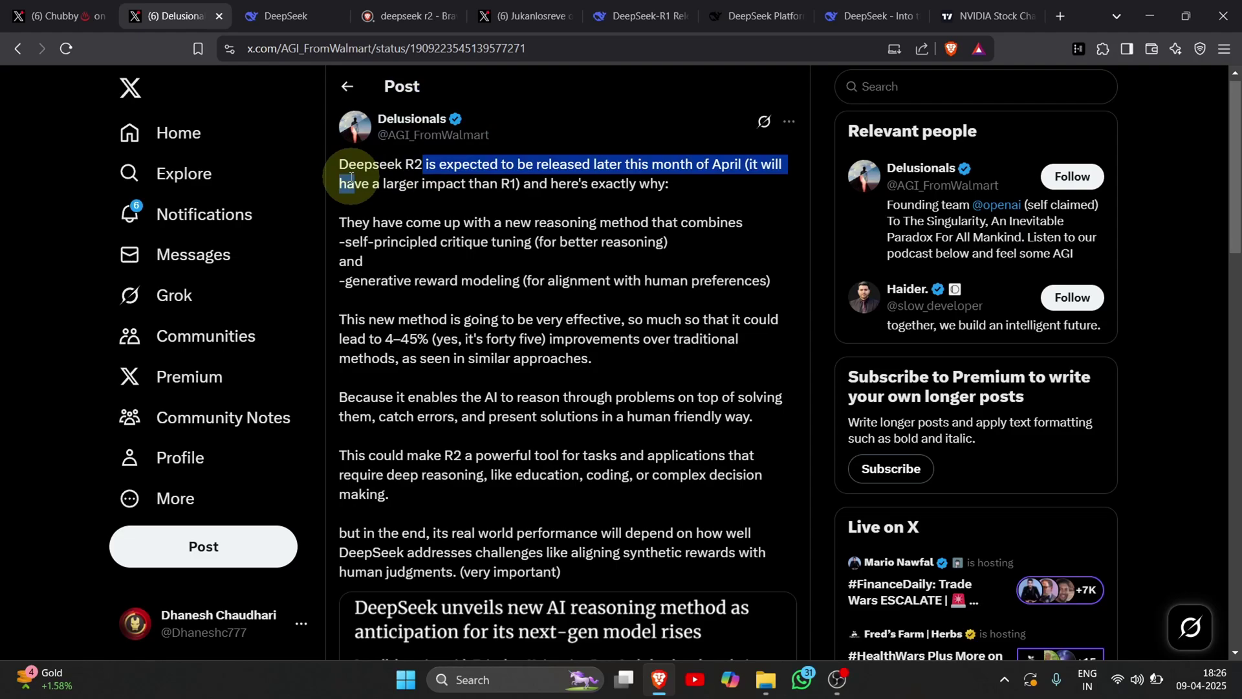
pyautogui.click(515, 13)
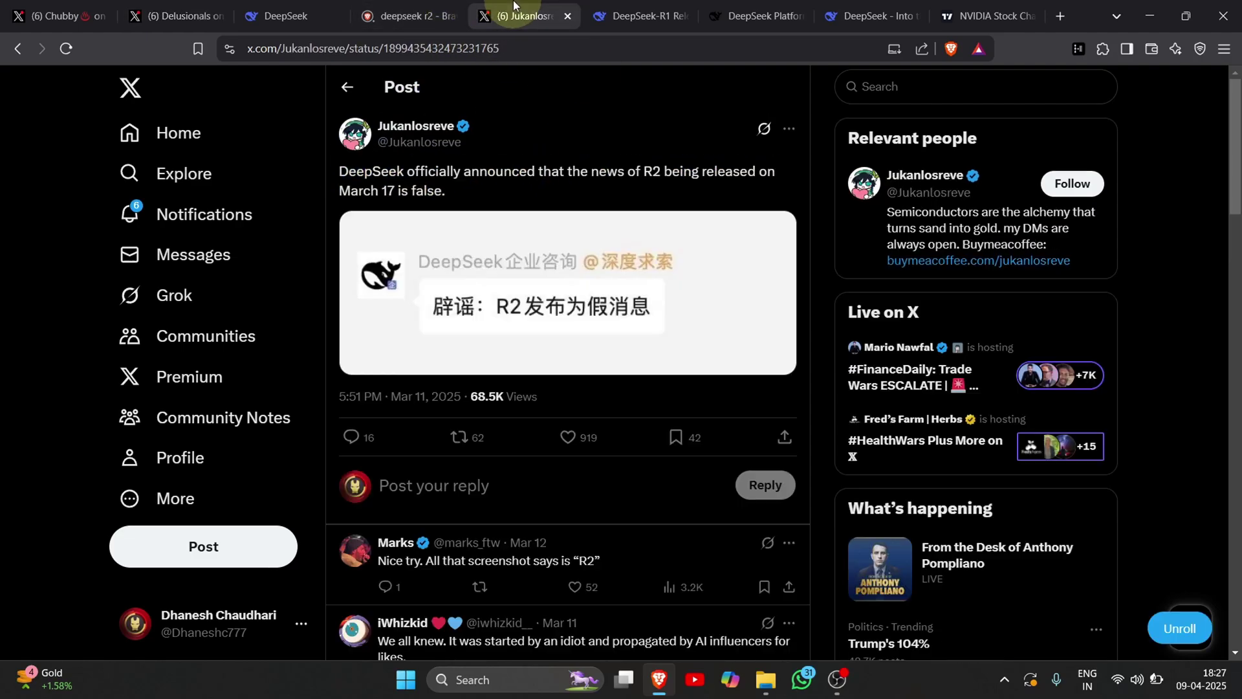